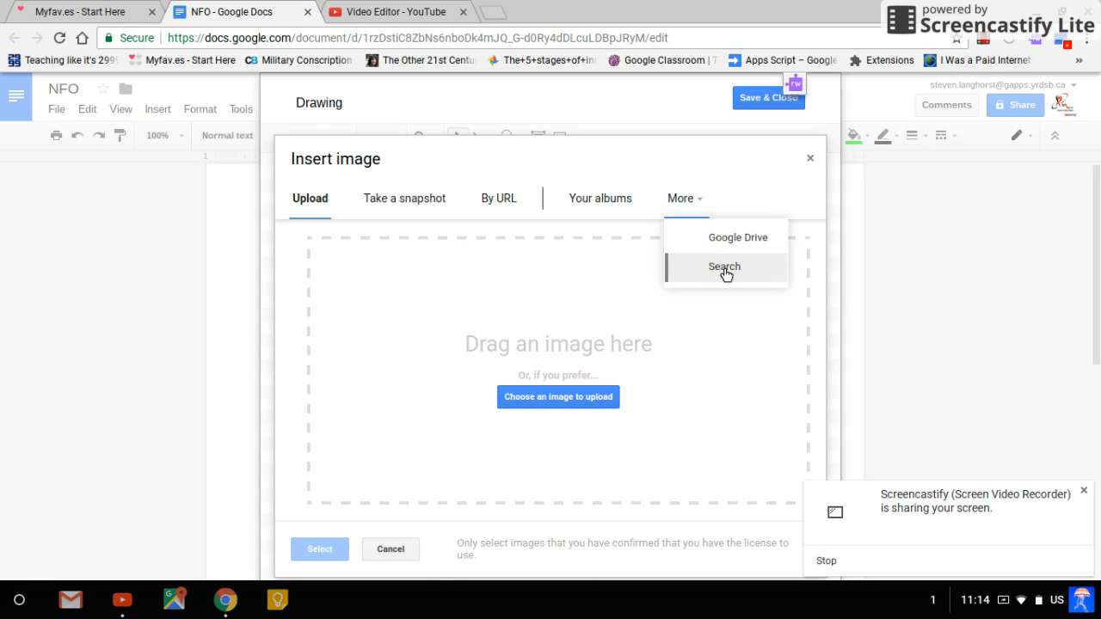
# Insert the spotted pufferfish photo from a Google image search for "fish" into the drawing and save the drawing to the document
pyautogui.click(724, 268)
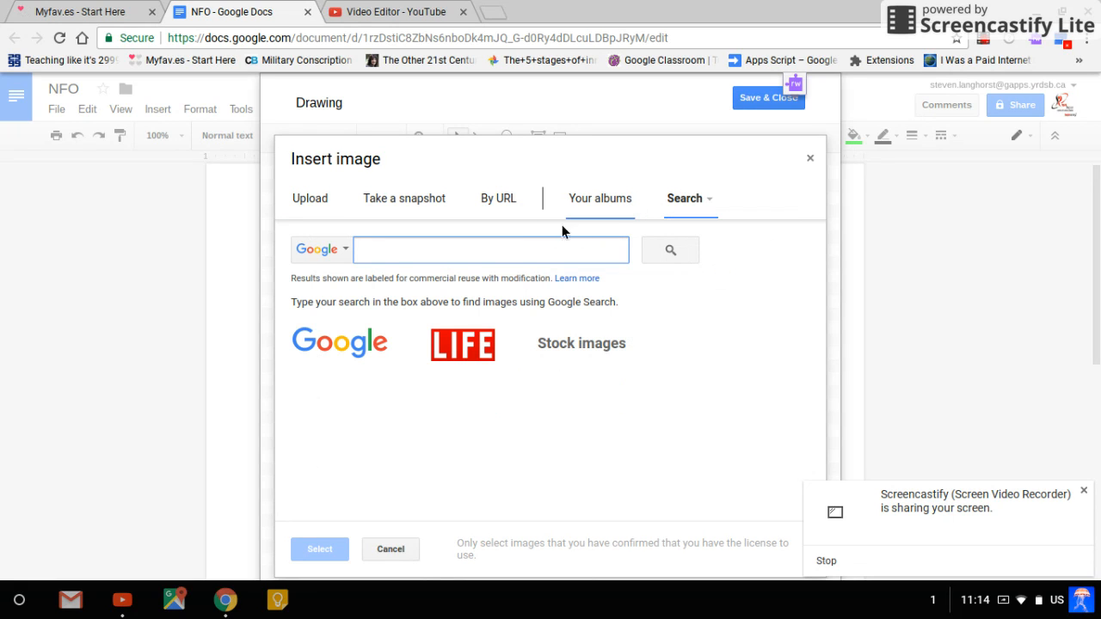
pyautogui.write('fish')
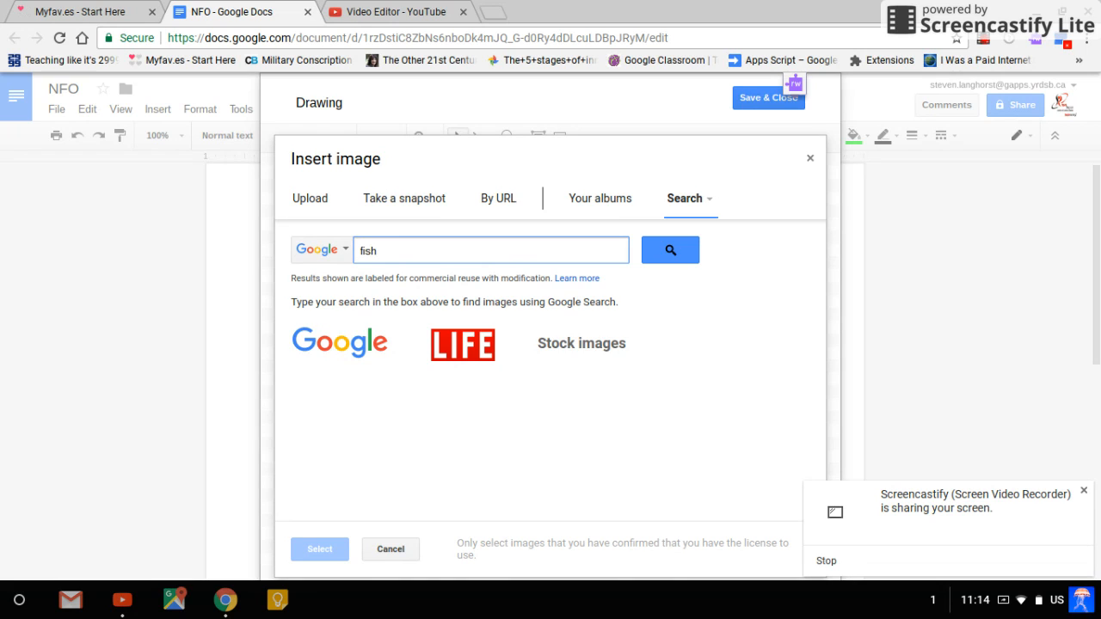
pyautogui.press('Return')
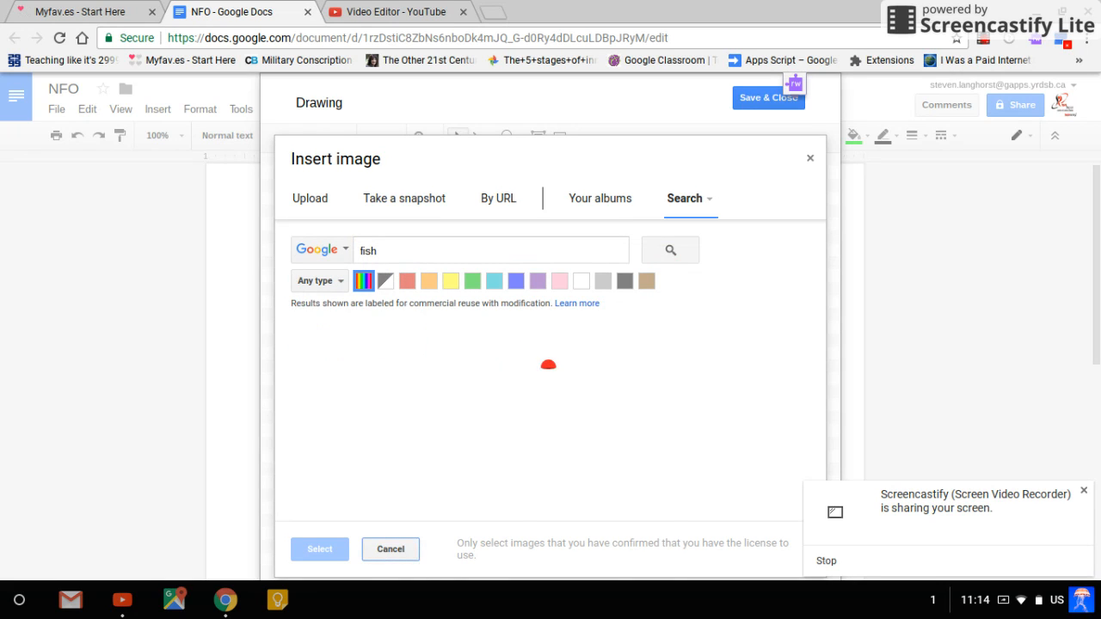
pyautogui.scroll(-5, 637, 378)
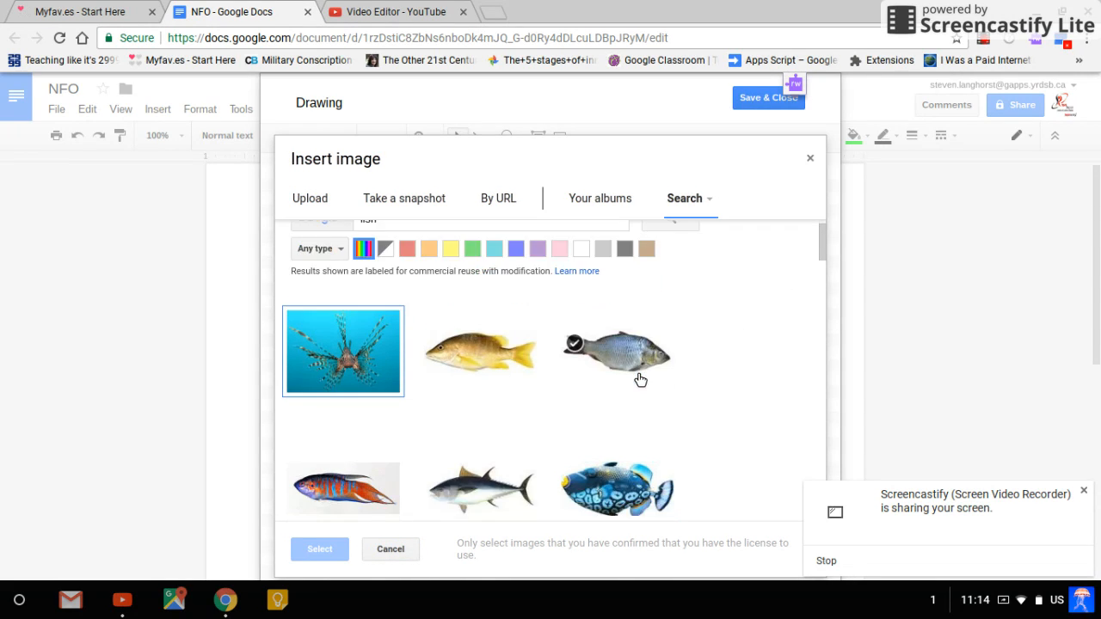
pyautogui.doubleClick(482, 452)
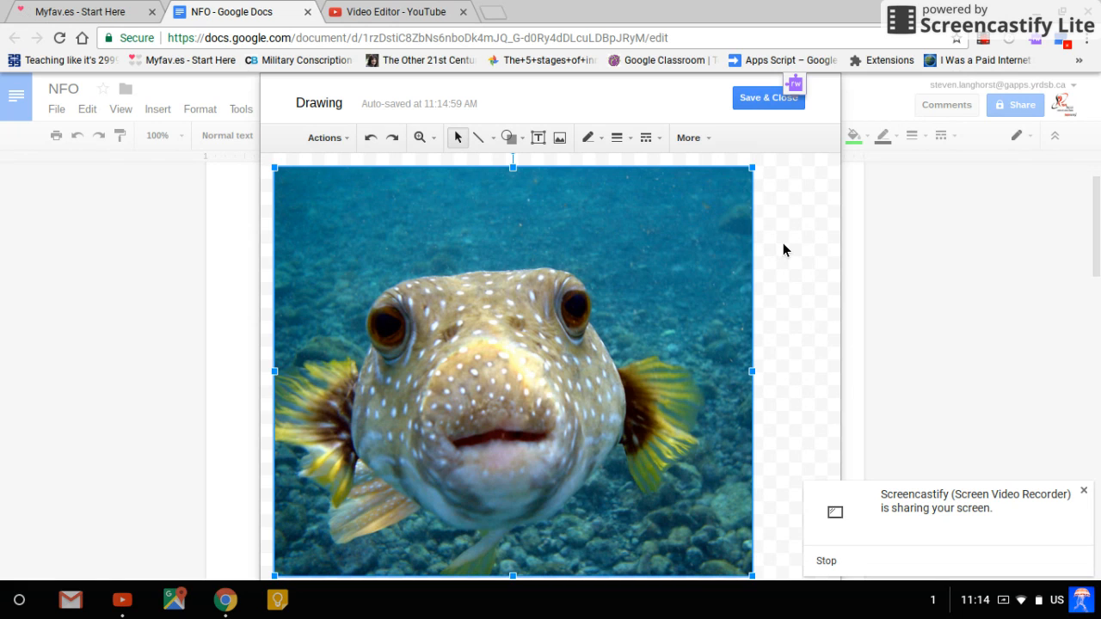
pyautogui.click(774, 99)
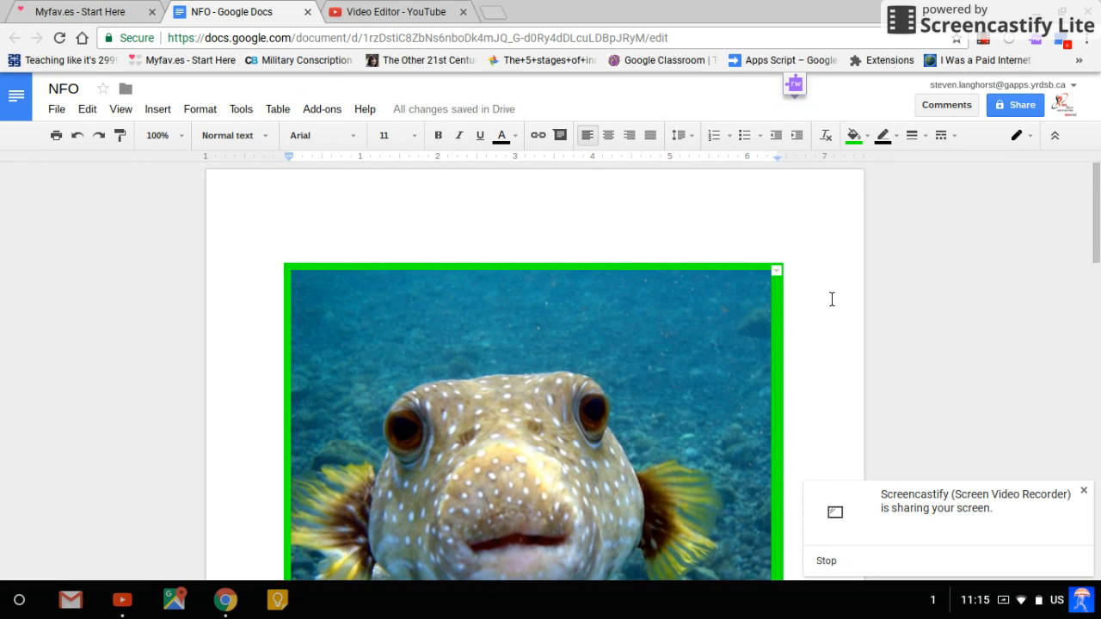
# Move the pufferfish drawing from the green table cell into the red table cell
pyautogui.scroll(-5, 831, 298)
pyautogui.scroll(3, 831, 298)
pyautogui.scroll(4, 832, 299)
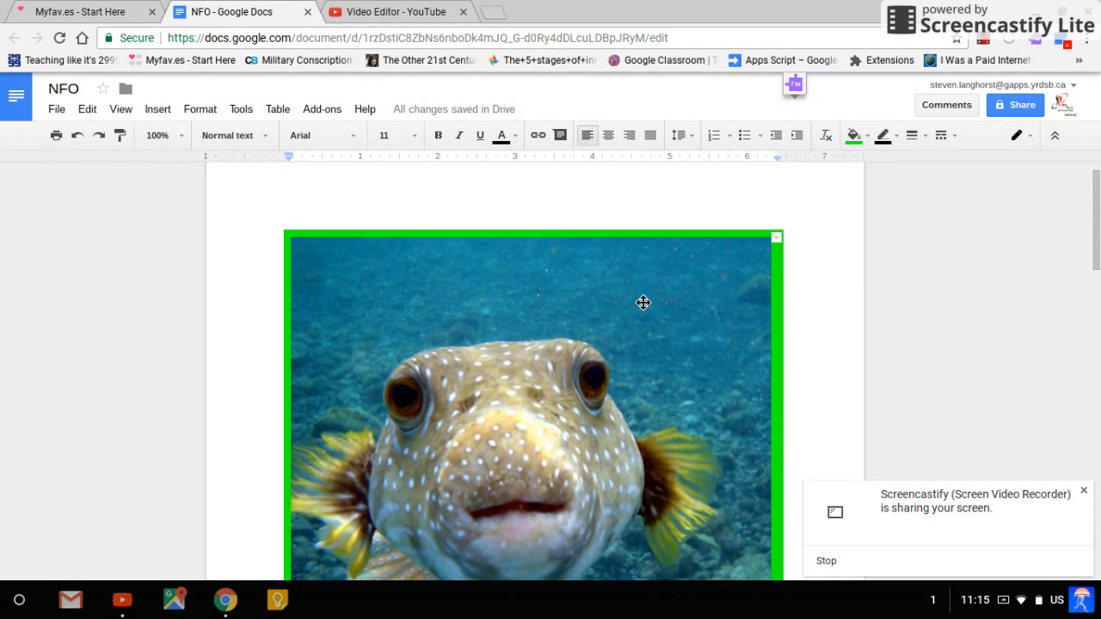
pyautogui.click(643, 303)
pyautogui.scroll(-2, 638, 302)
pyautogui.scroll(-3, 530, 343)
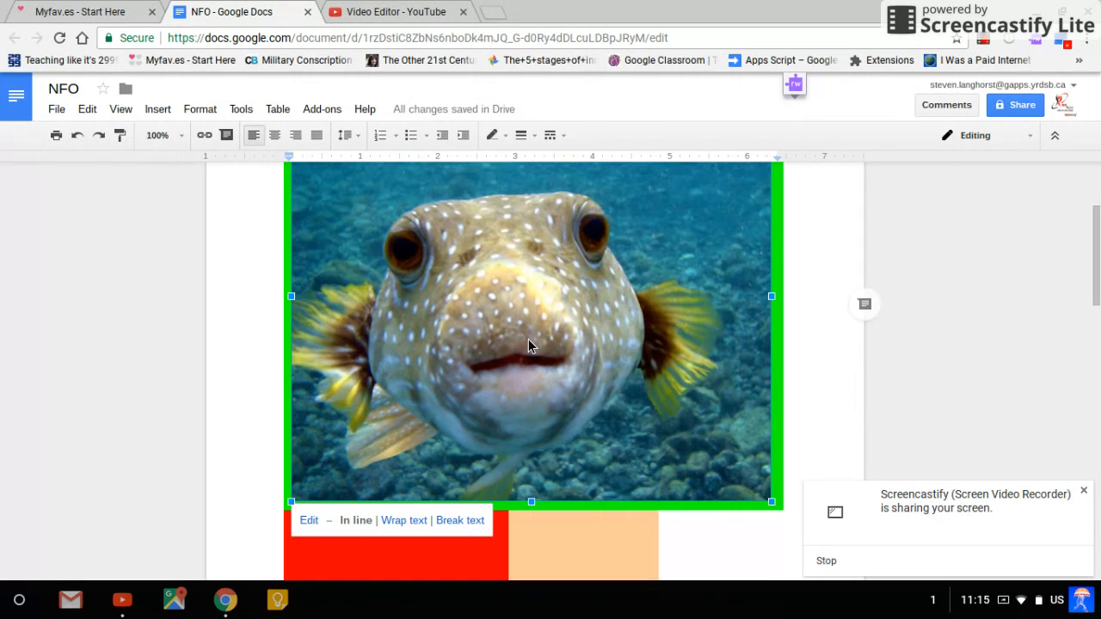
pyautogui.scroll(1, 390, 506)
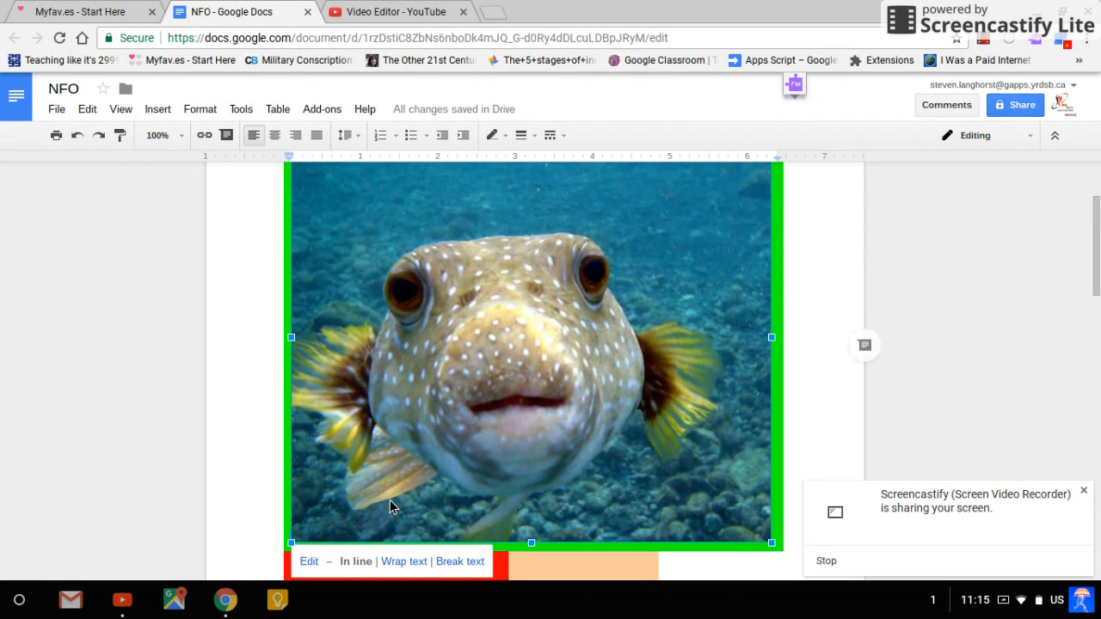
pyautogui.scroll(1, 464, 344)
pyautogui.scroll(-5, 464, 344)
pyautogui.scroll(4, 463, 344)
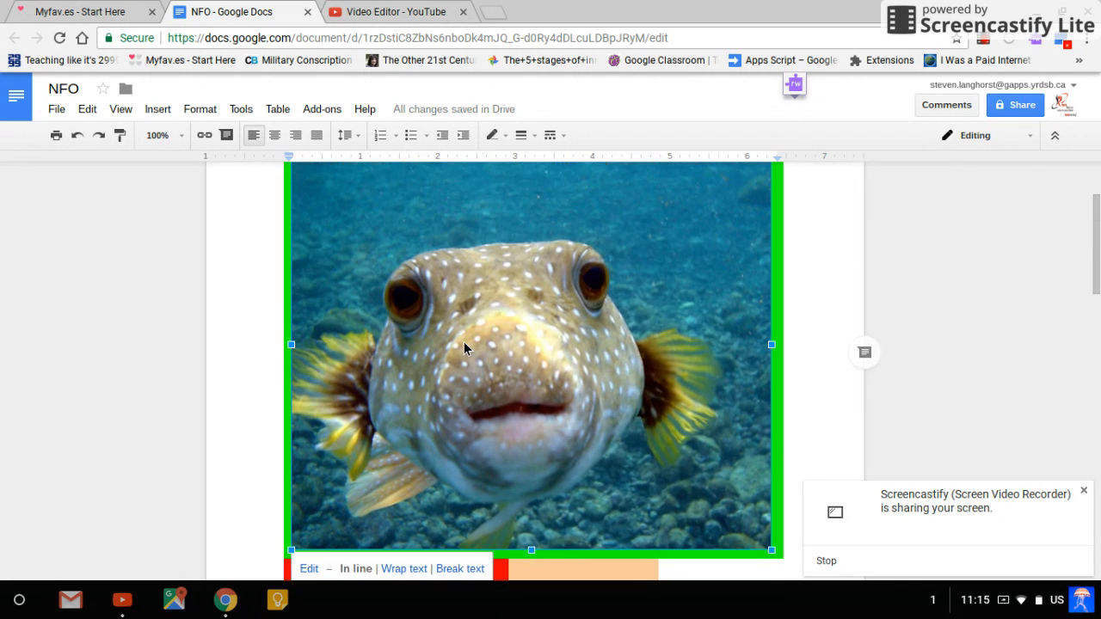
pyautogui.rightClick(465, 344)
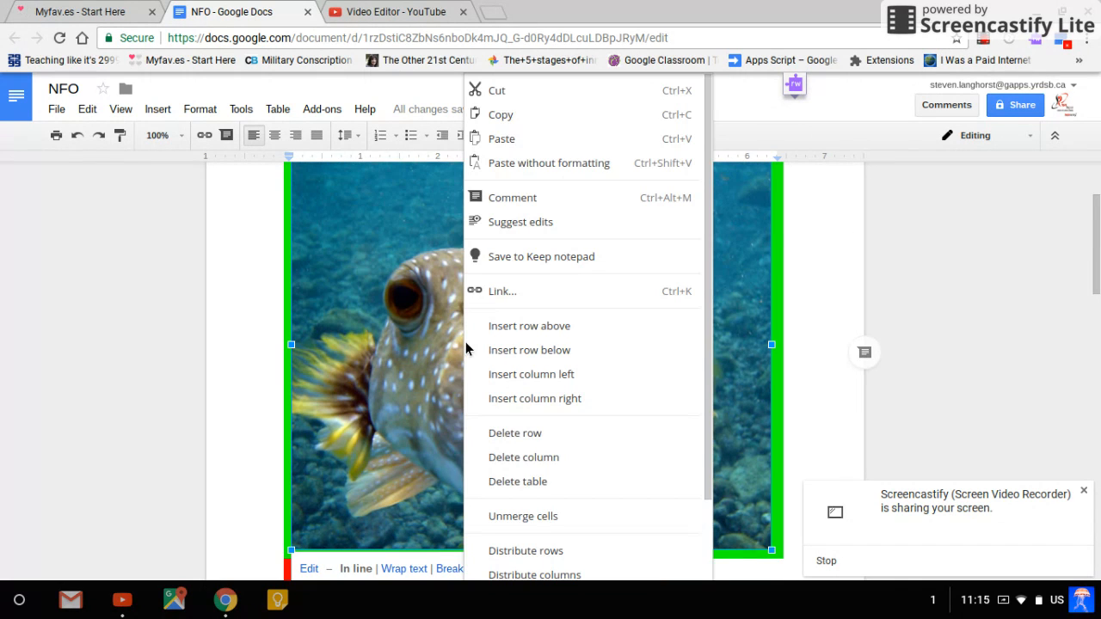
pyautogui.click(520, 101)
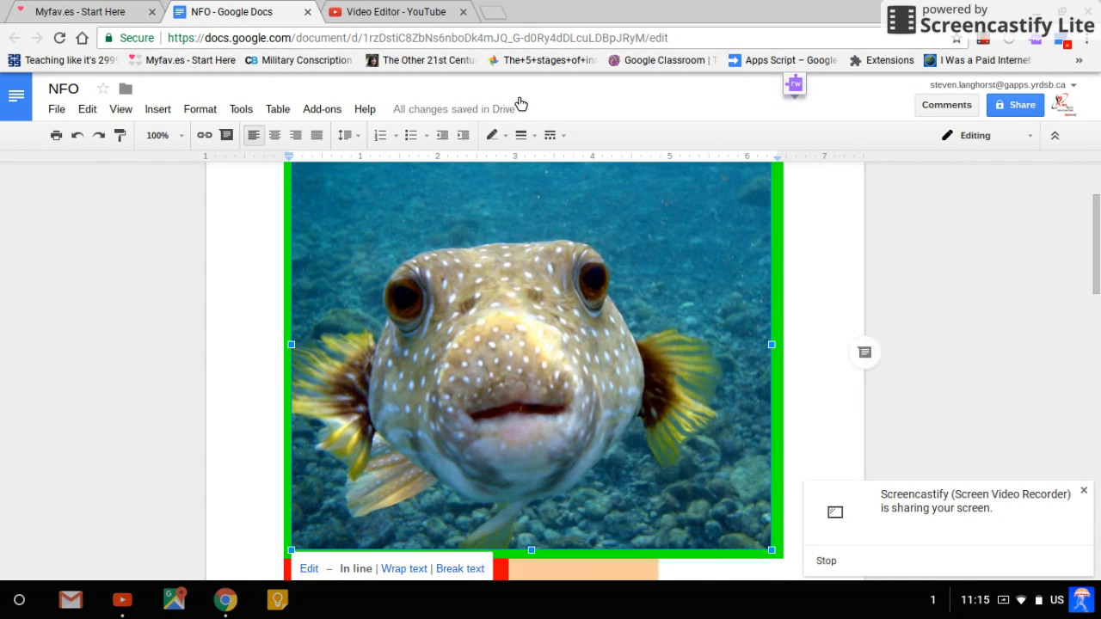
pyautogui.press('Delete')
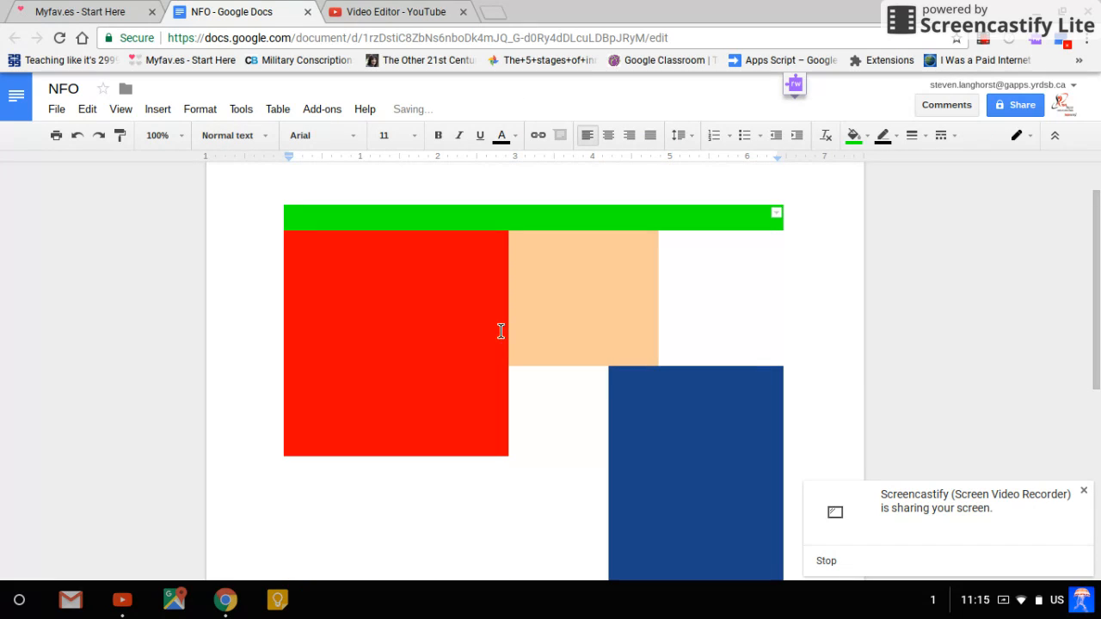
pyautogui.click(305, 369)
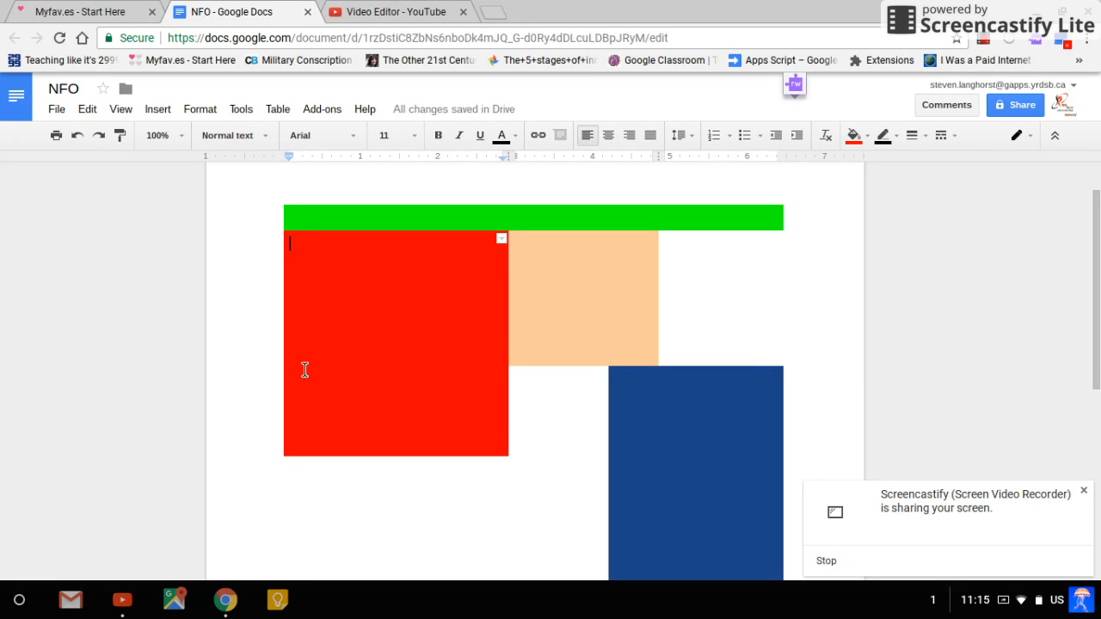
pyautogui.hotkey('ctrl', 'v')
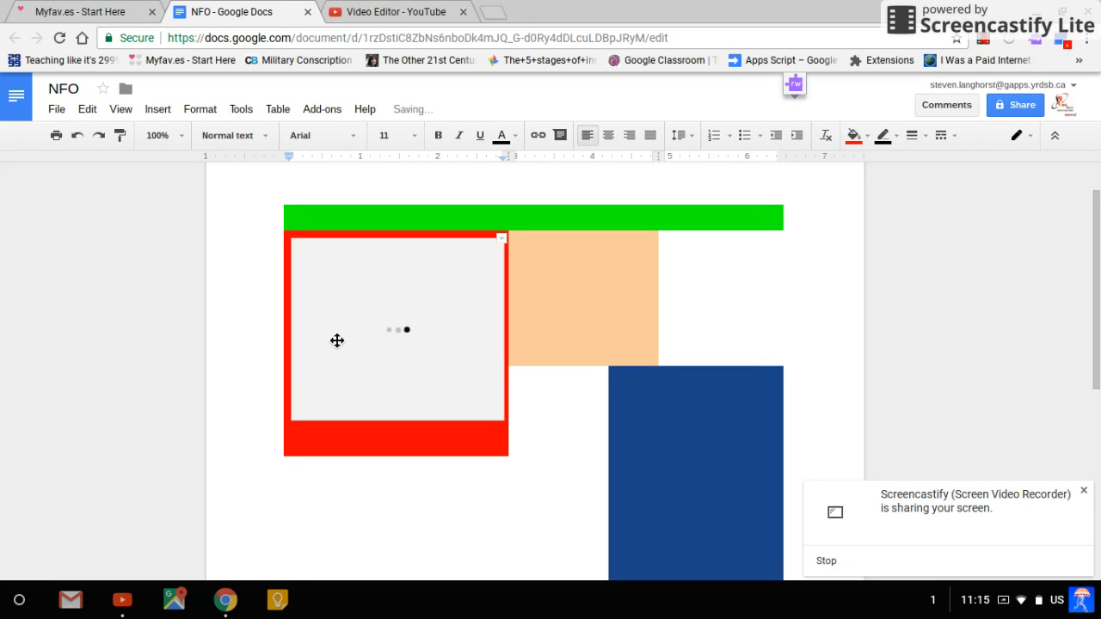
# Stretch the pufferfish drawing vertically so it fills the height of the red cell
pyautogui.click(421, 381)
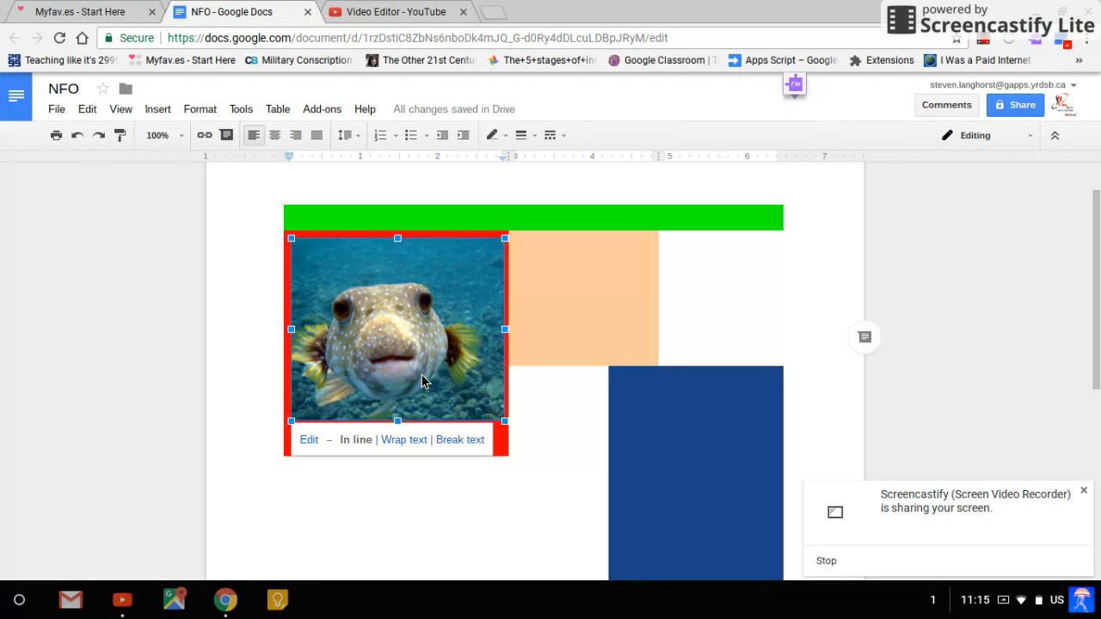
pyautogui.moveTo(405, 430); pyautogui.dragTo(407, 459)
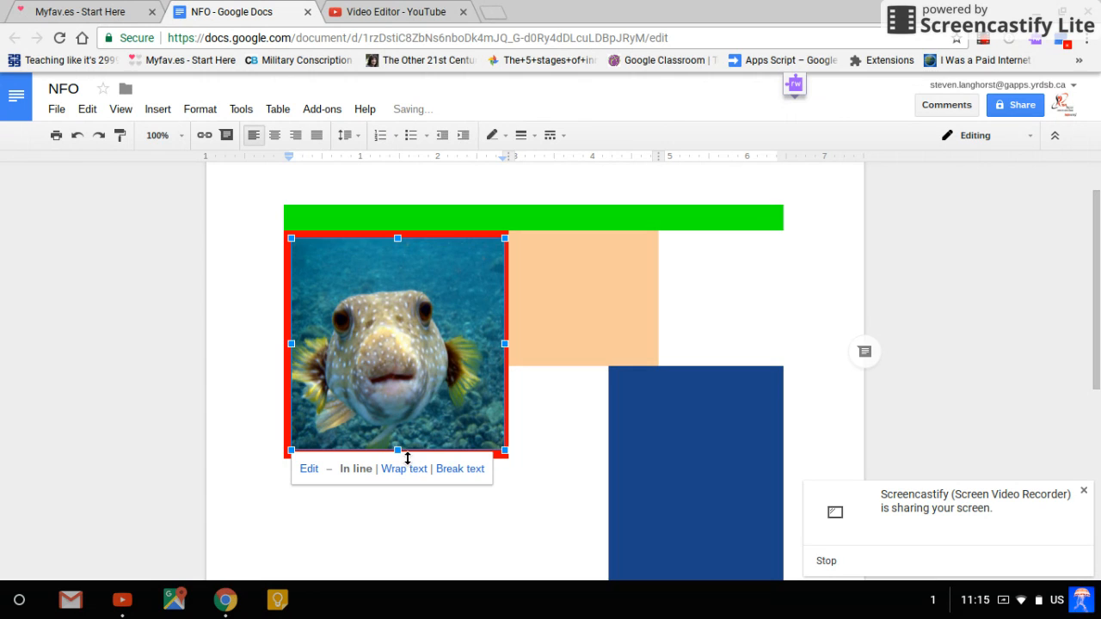
pyautogui.click(560, 445)
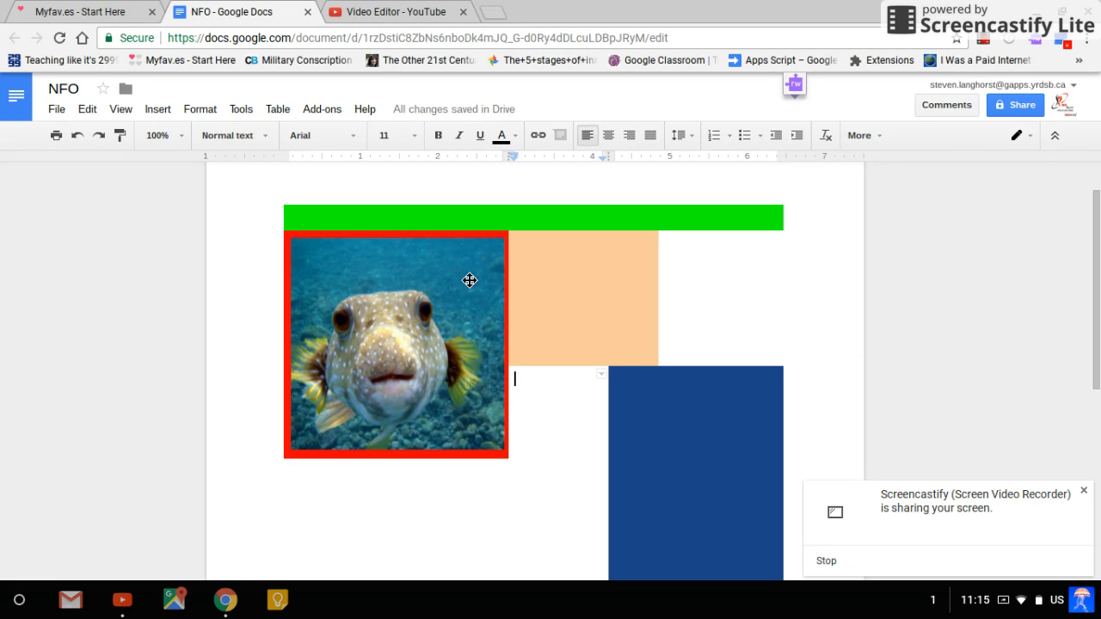
# Reopen the pufferfish drawing for editing and draw an arrow from the photo's upper-left area to the fish's left-hand eye
pyautogui.doubleClick(436, 386)
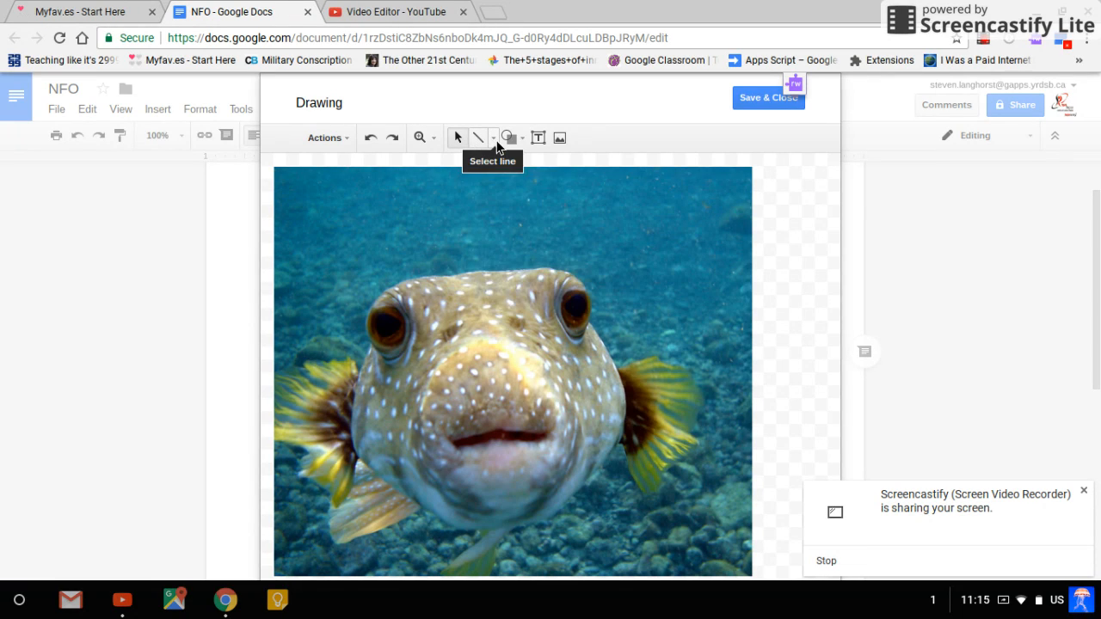
pyautogui.click(493, 139)
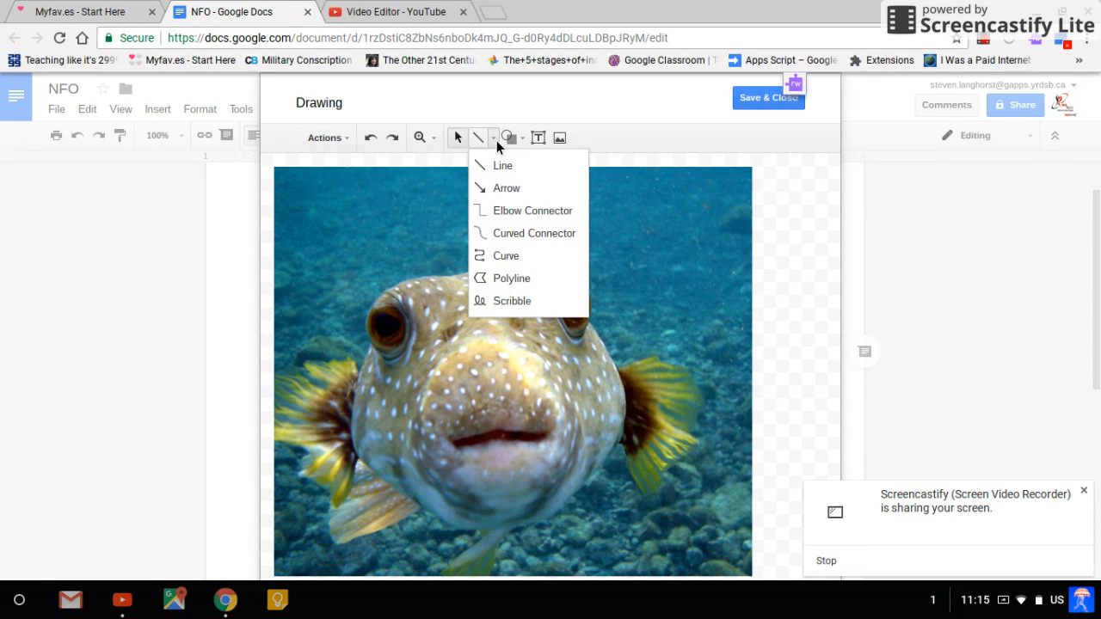
pyautogui.click(506, 189)
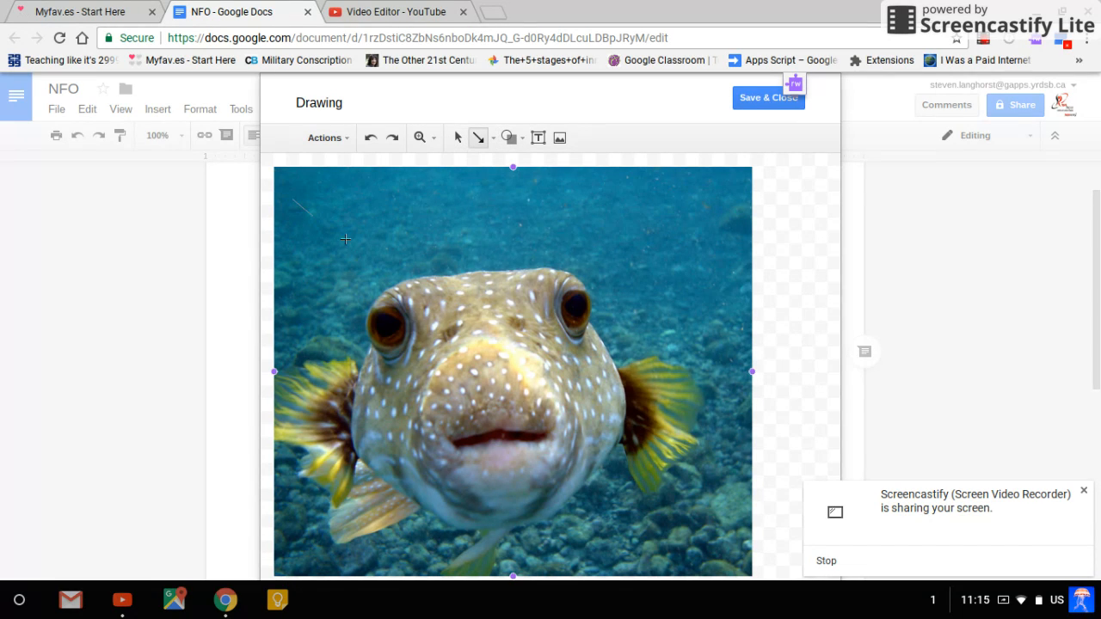
pyautogui.moveTo(345, 239); pyautogui.dragTo(372, 301)
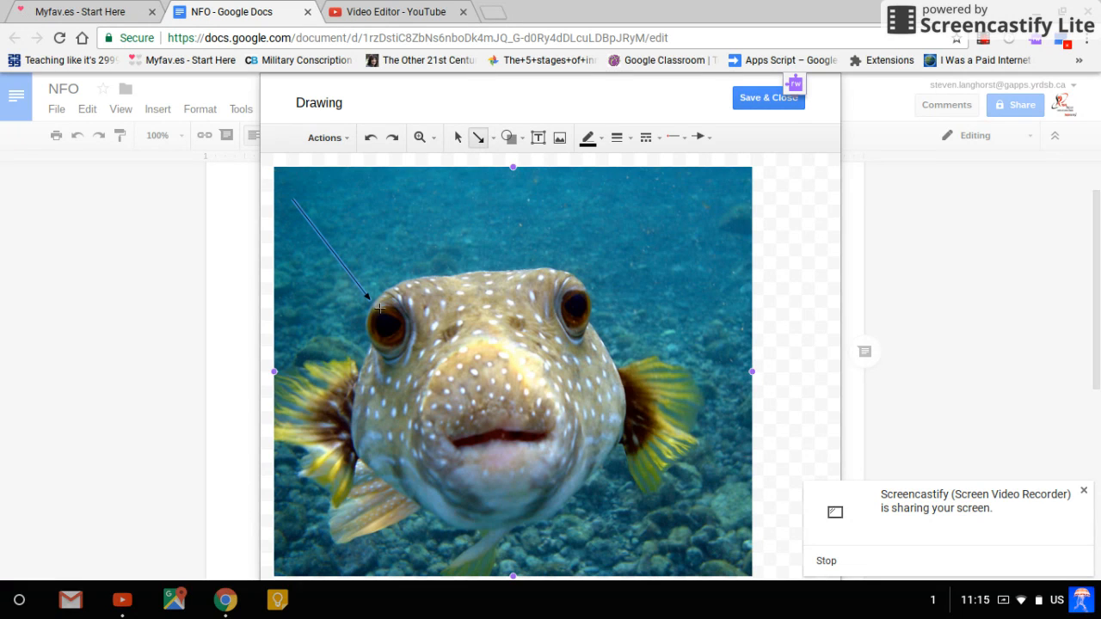
# Change the line color of the arrow pointing at the fish's eye to medium green
pyautogui.click(594, 139)
pyautogui.click(602, 142)
pyautogui.click(604, 144)
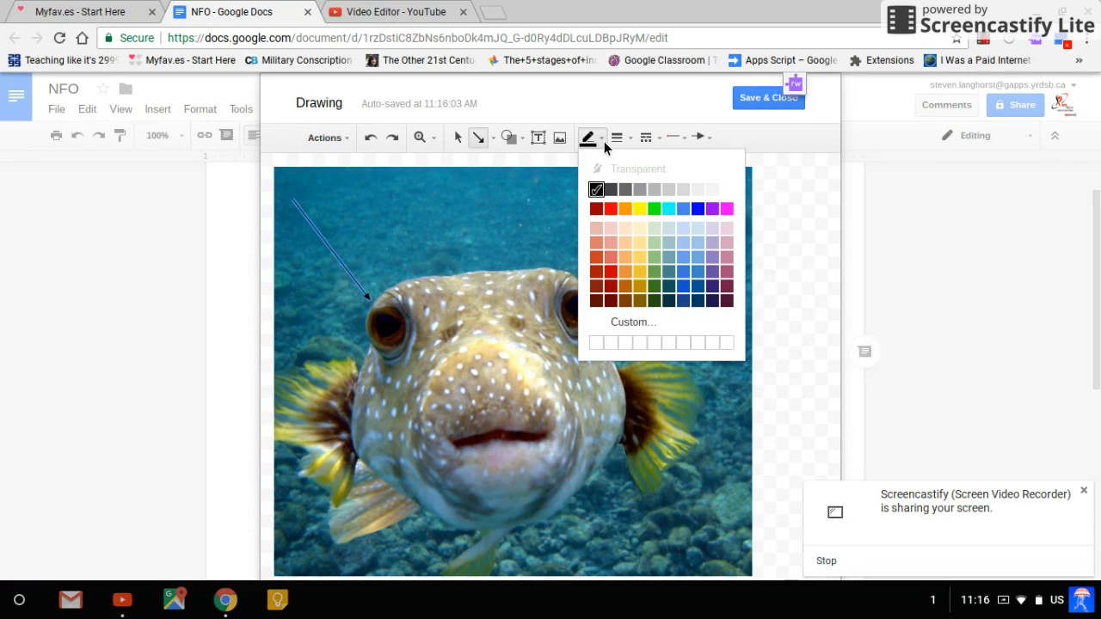
pyautogui.click(668, 280)
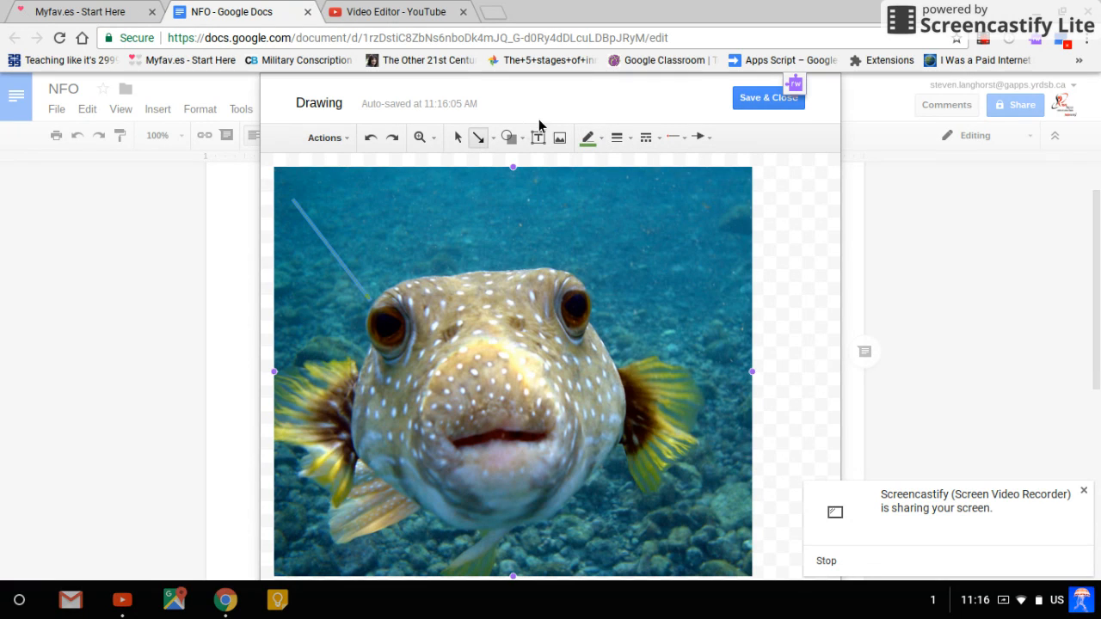
# Make the green arrow's line much thicker and give it the long-dash style
pyautogui.click(643, 140)
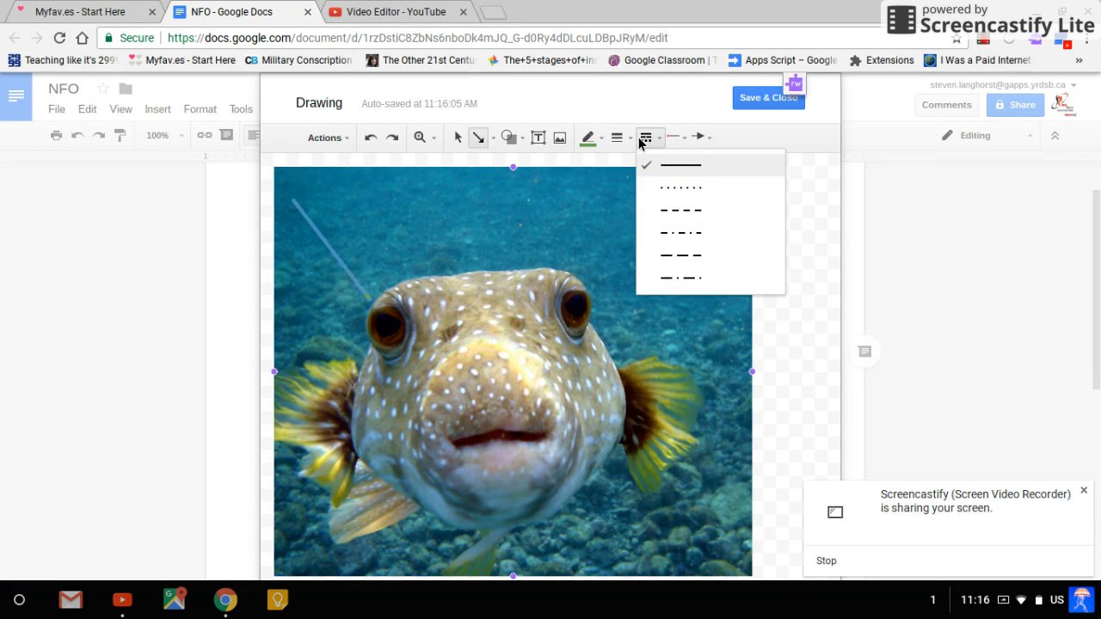
pyautogui.click(630, 142)
pyautogui.click(643, 255)
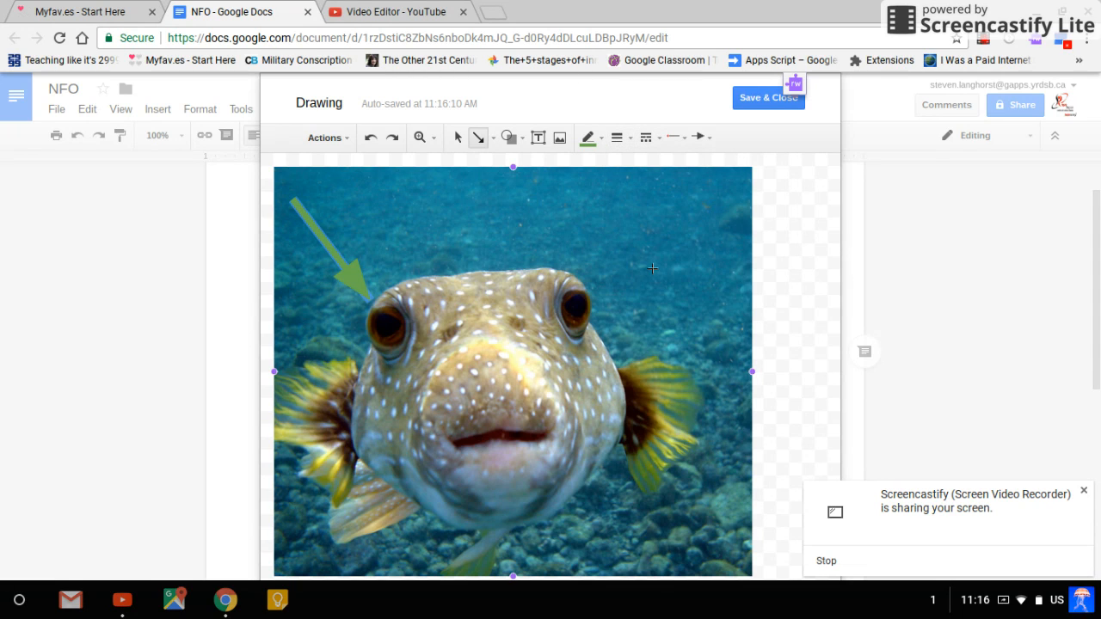
pyautogui.click(646, 139)
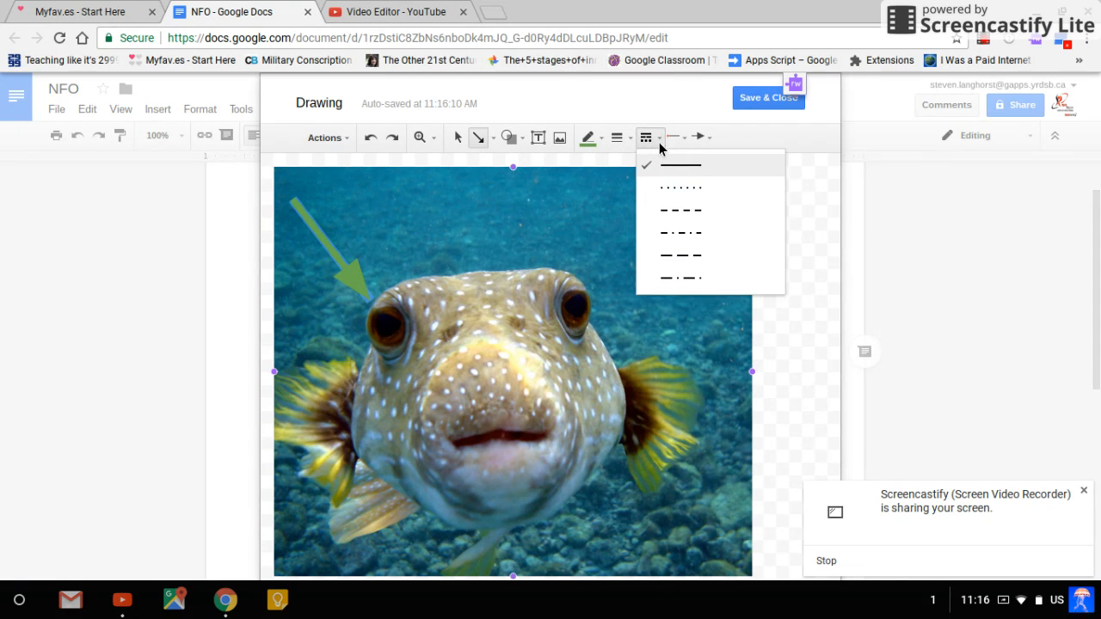
pyautogui.click(685, 255)
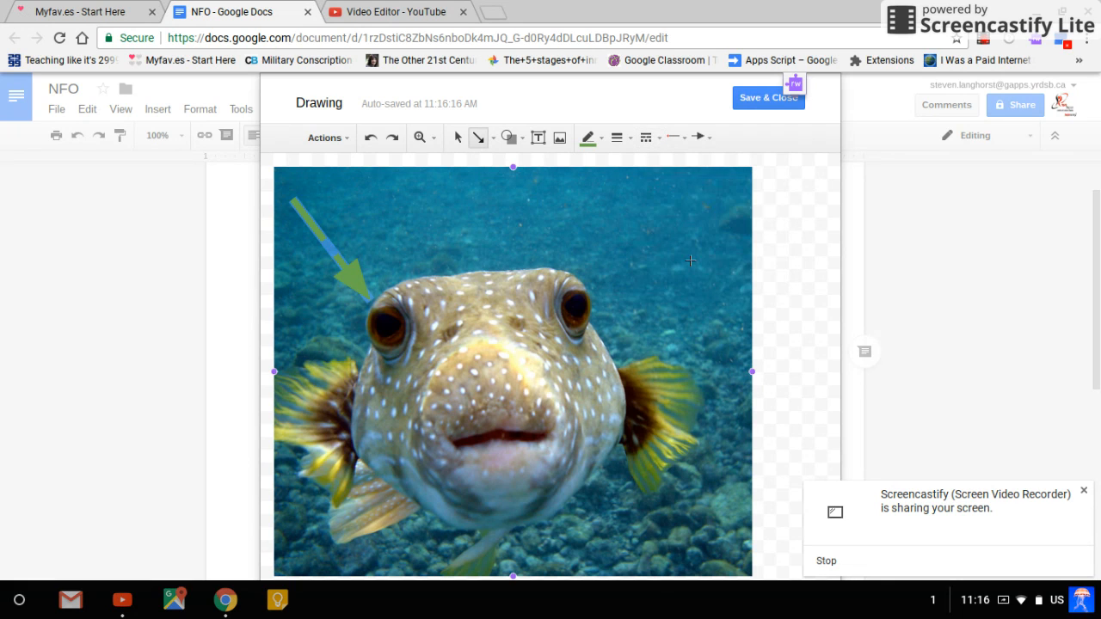
pyautogui.moveTo(629, 276); pyautogui.dragTo(705, 353)
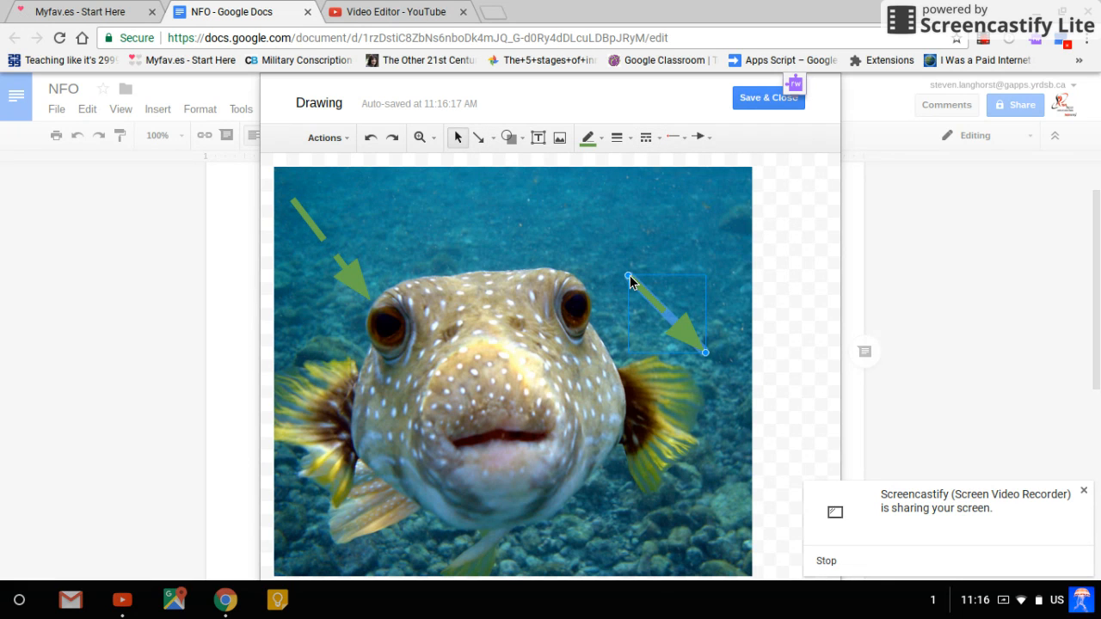
pyautogui.hotkey('ctrl', 'z')
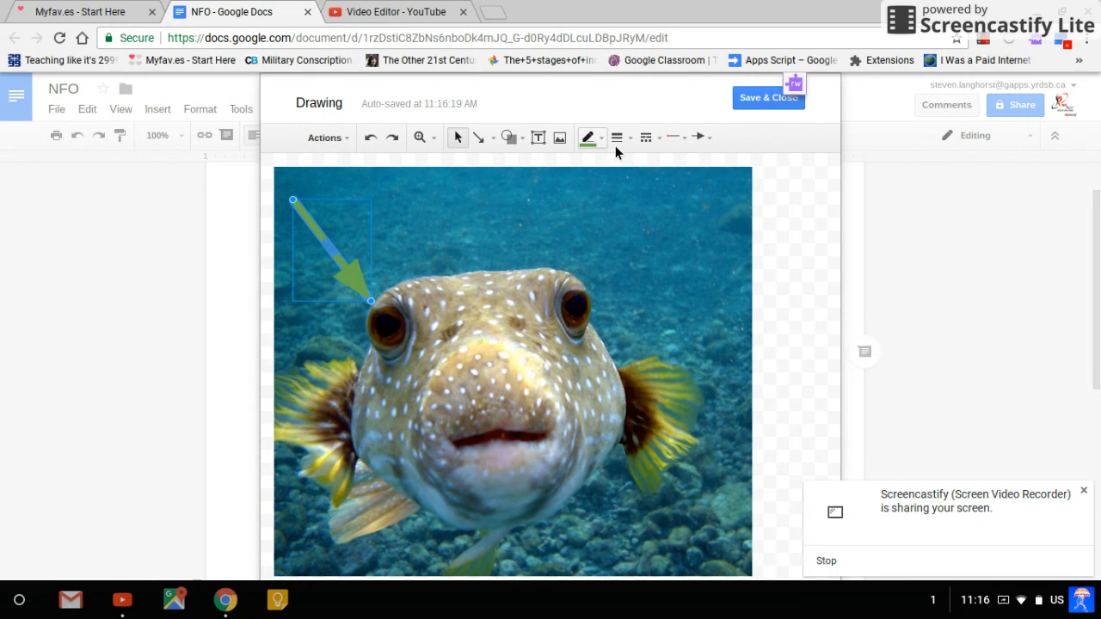
# Draw a cloud callout above the fish's right-hand eye
pyautogui.click(514, 141)
pyautogui.moveTo(538, 212)
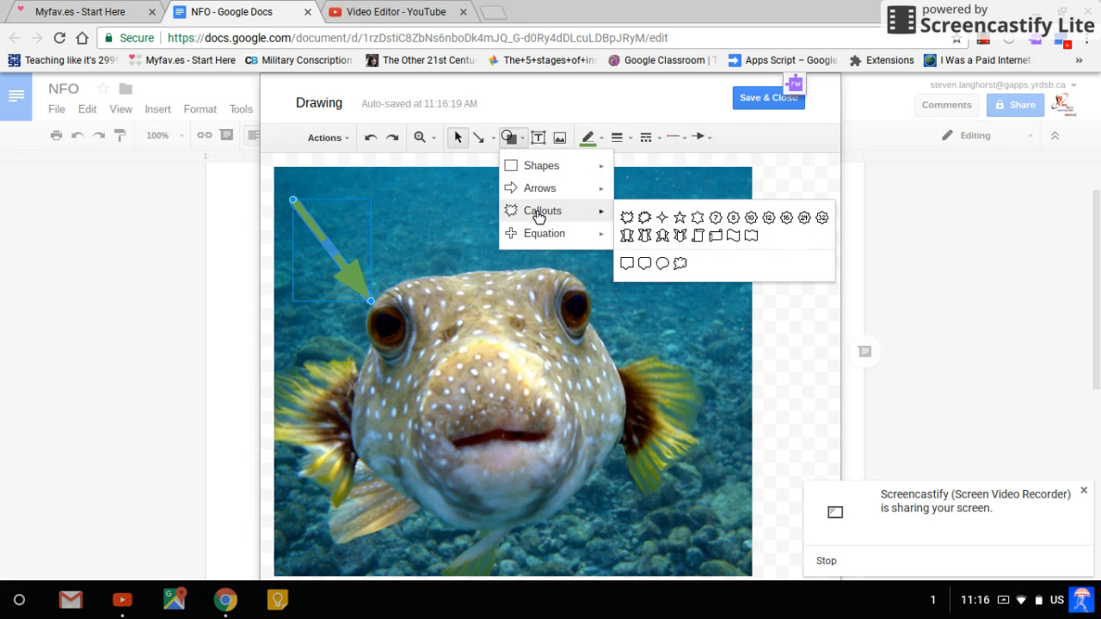
pyautogui.click(681, 265)
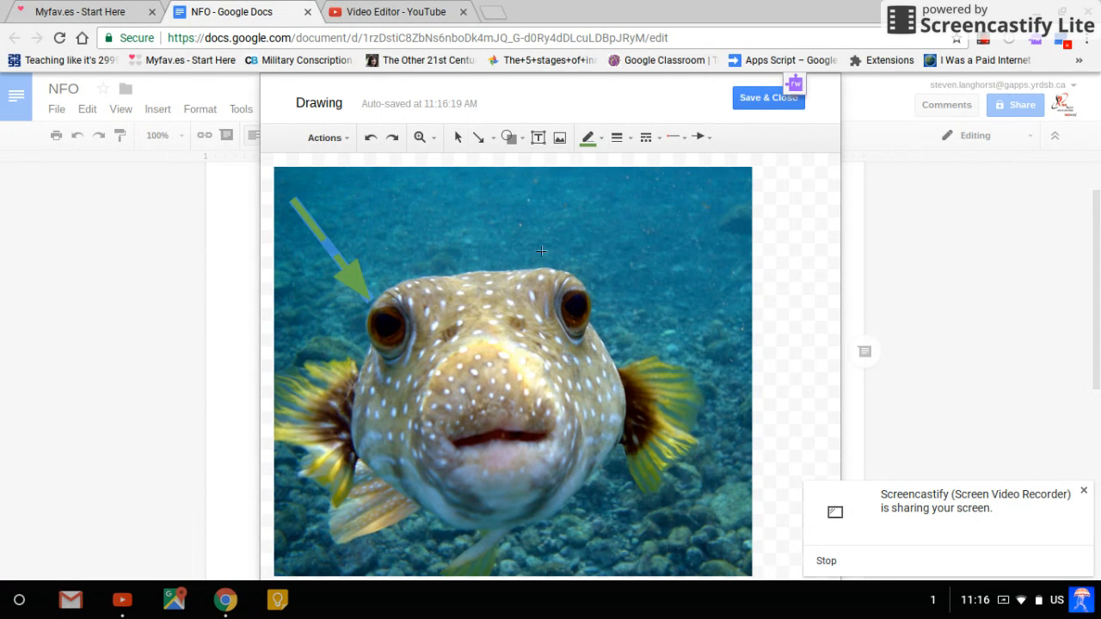
pyautogui.moveTo(550, 288); pyautogui.dragTo(691, 199)
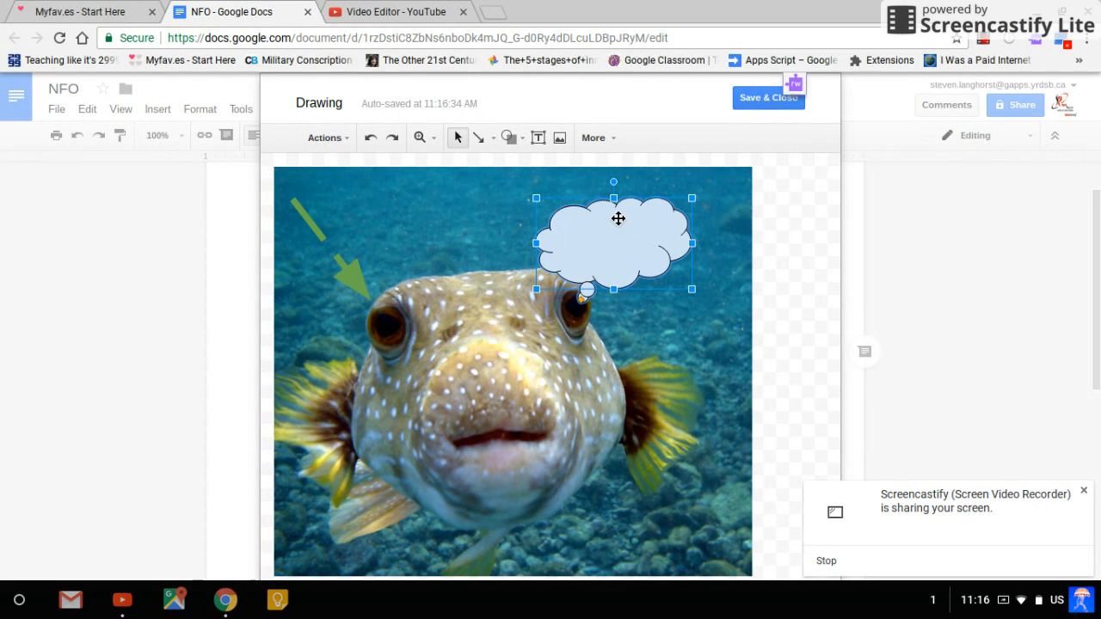
# Move the cloud callout toward the photo's upper-right corner and extend its bubble tail to the fish's right-hand eye
pyautogui.moveTo(618, 218); pyautogui.dragTo(659, 205)
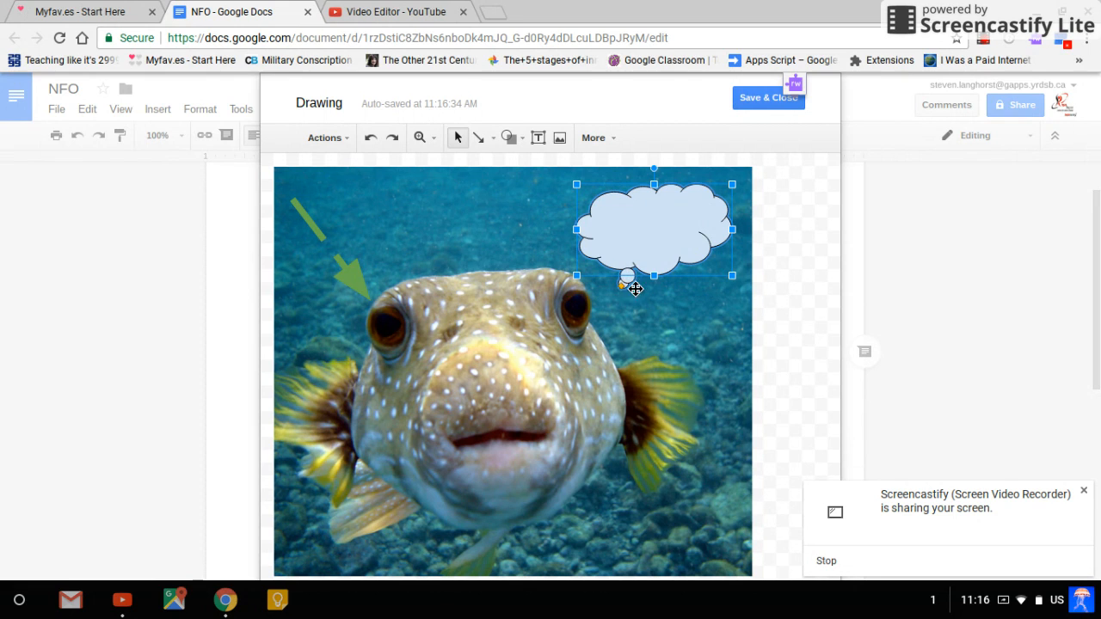
pyautogui.moveTo(621, 285); pyautogui.dragTo(590, 315)
pyautogui.click(685, 320)
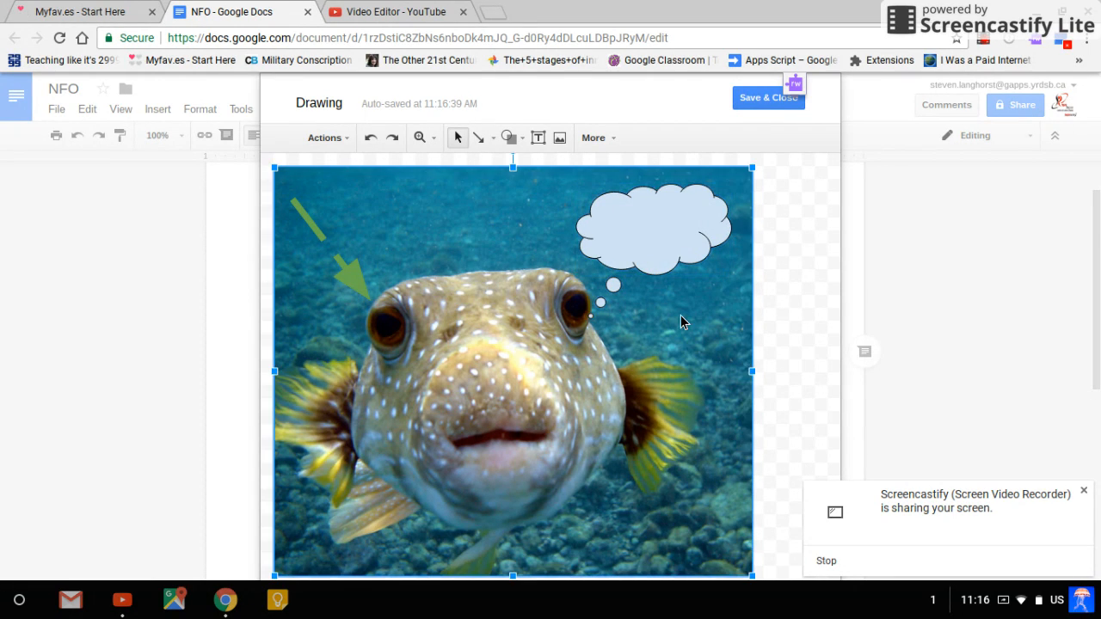
# Add the text "Fish" inside the cloud callout and color it cyan
pyautogui.doubleClick(654, 227)
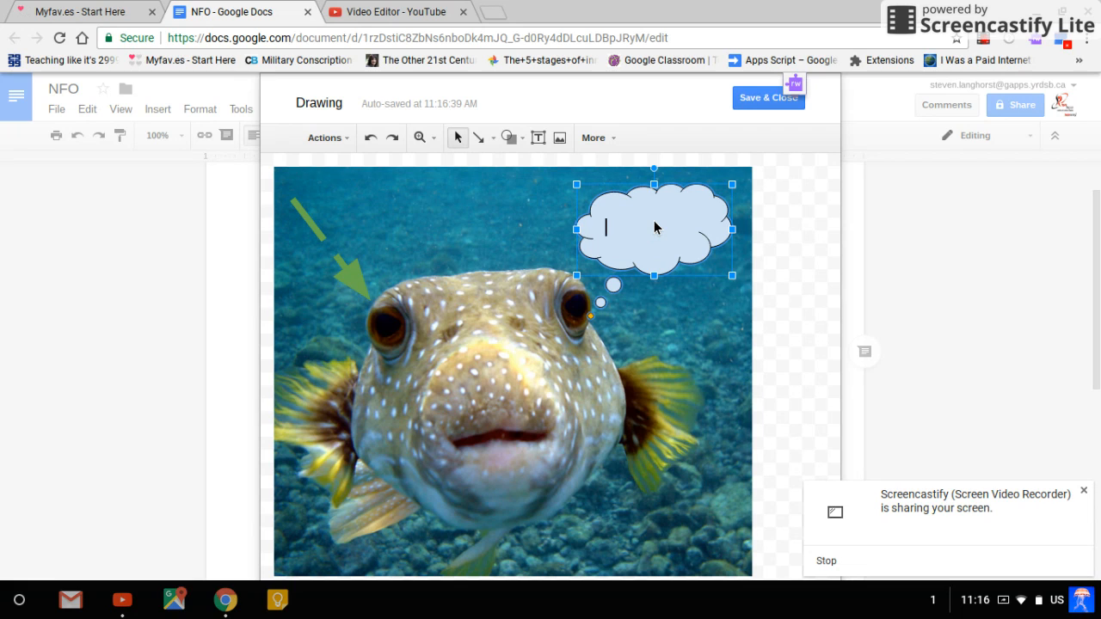
pyautogui.write('Fish')
pyautogui.moveTo(666, 235); pyautogui.dragTo(606, 239)
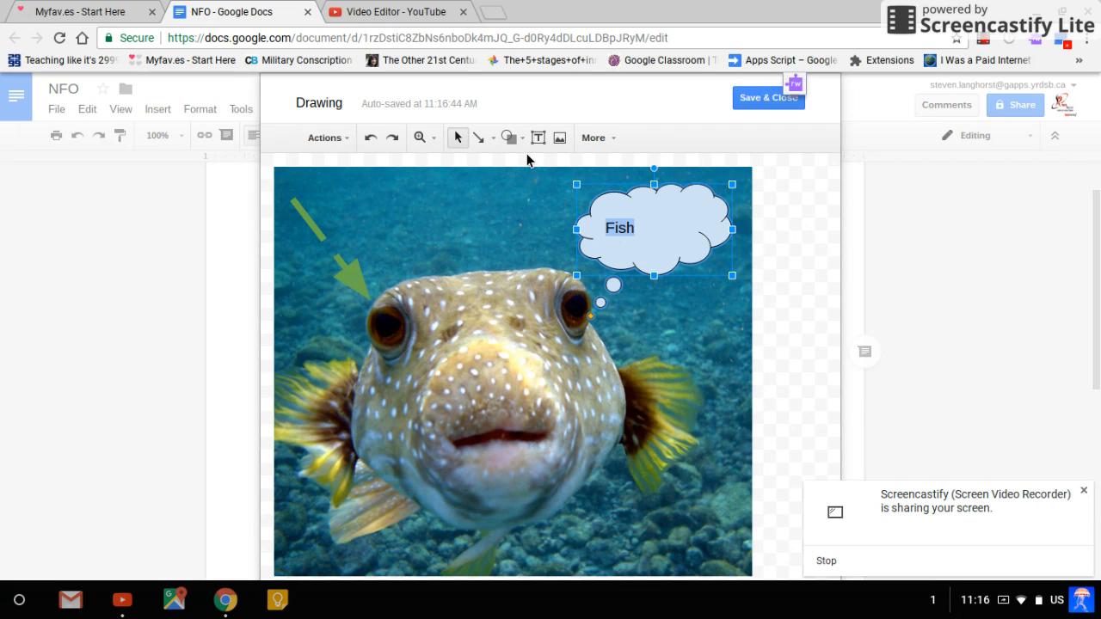
pyautogui.click(606, 148)
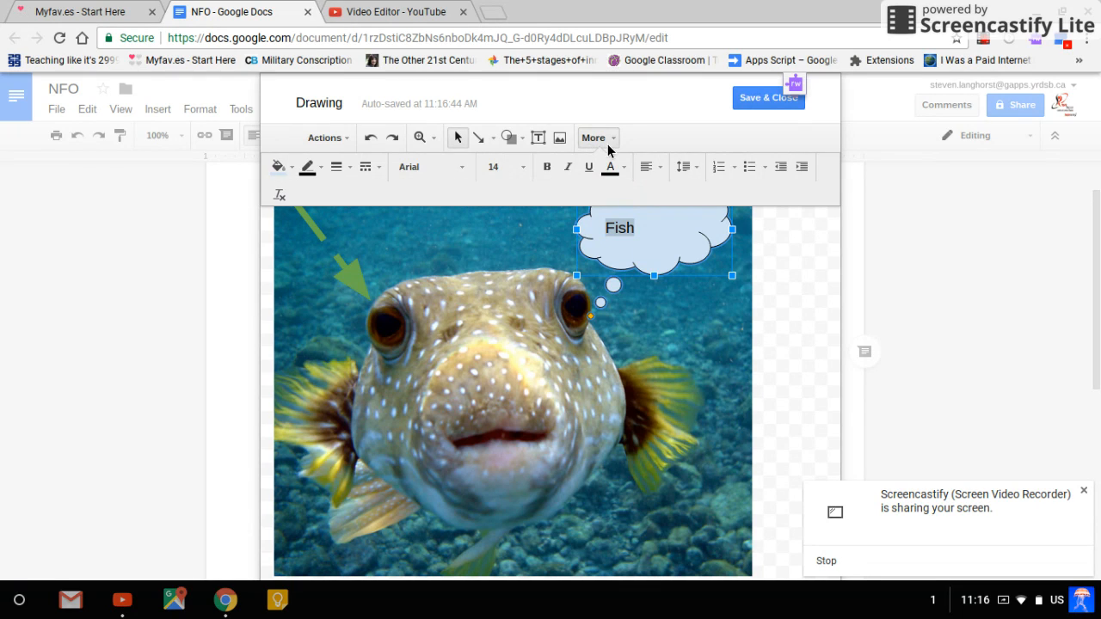
pyautogui.click(628, 172)
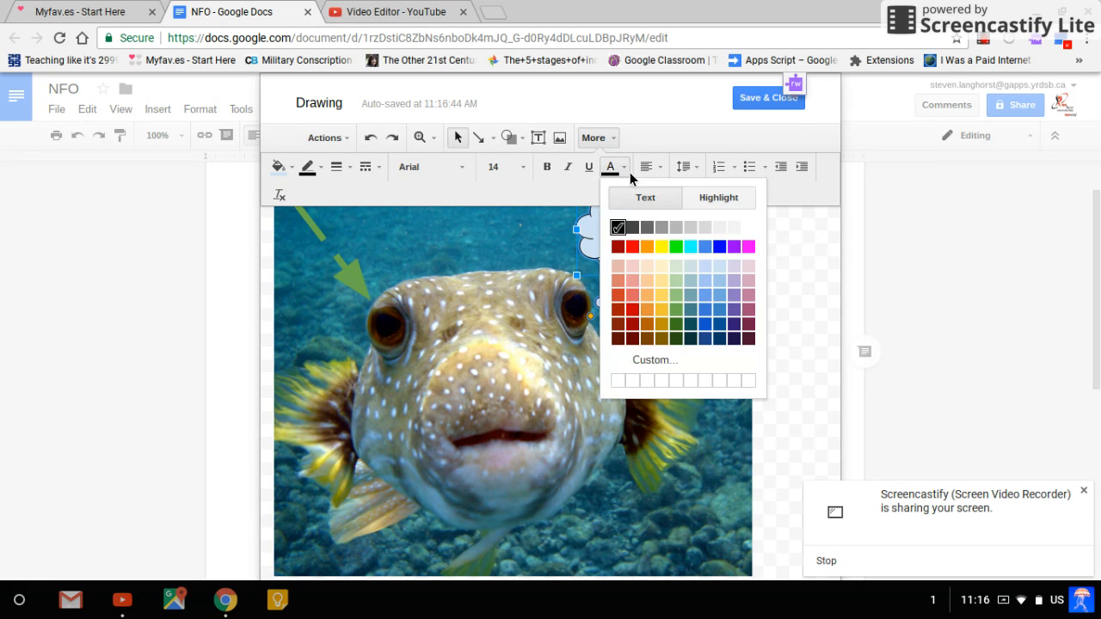
pyautogui.click(691, 247)
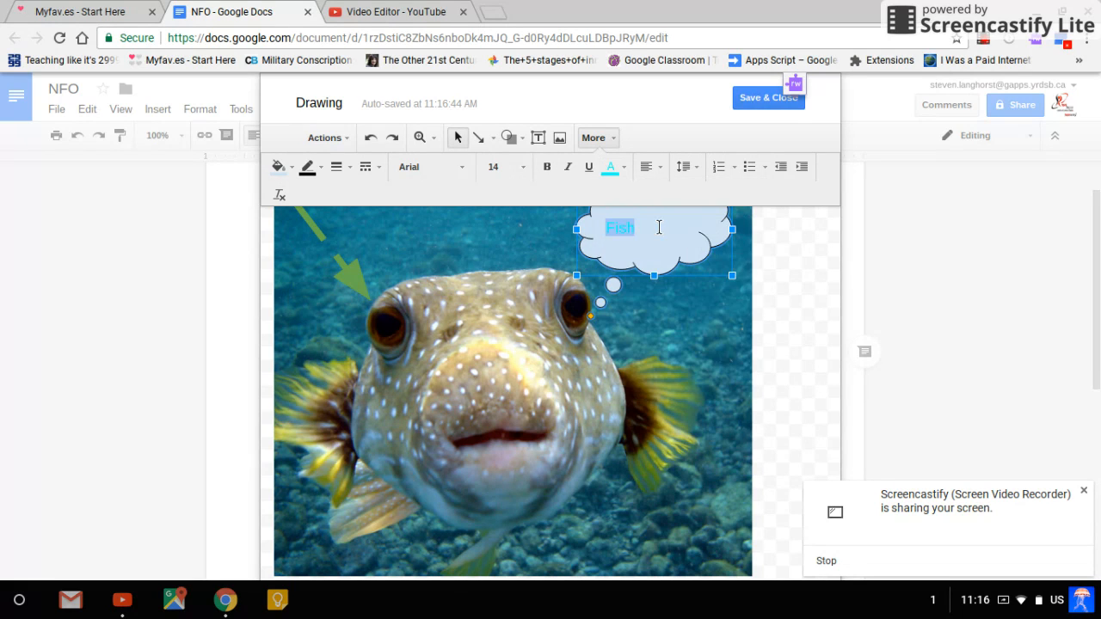
# Set the callout's "Fish" text to size 30 in the Bangers font
pyautogui.click(522, 169)
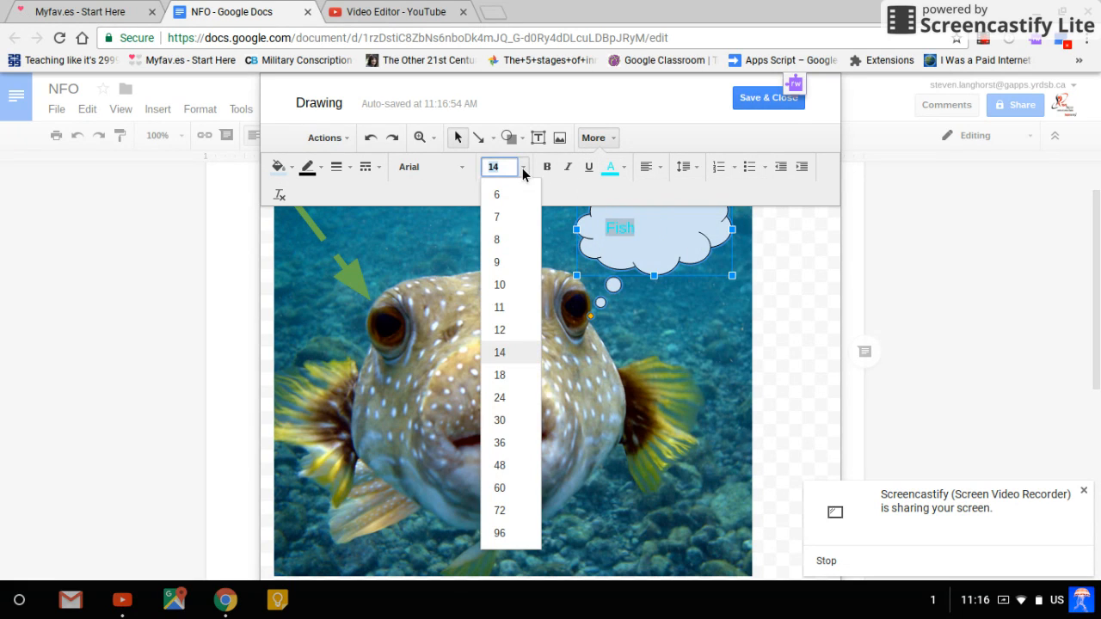
pyautogui.click(514, 422)
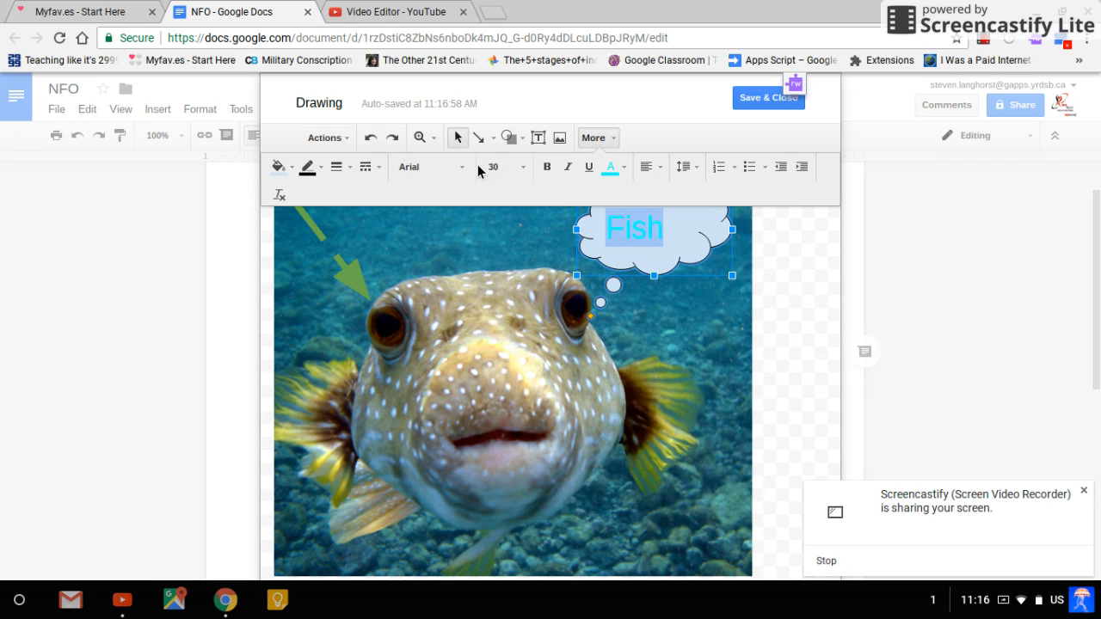
pyautogui.click(462, 171)
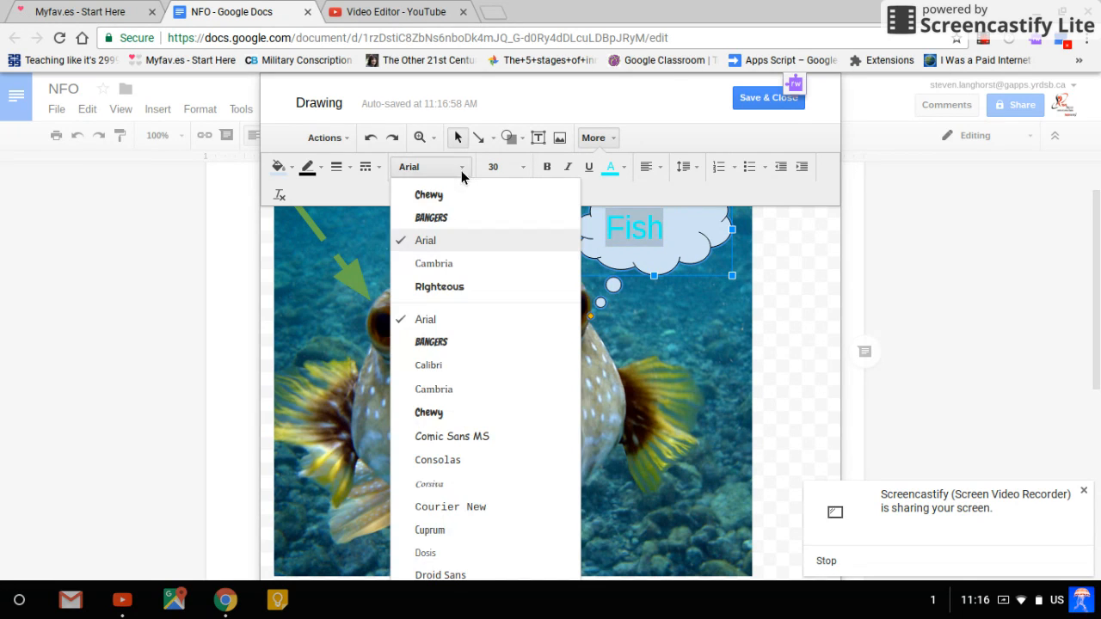
pyautogui.click(443, 343)
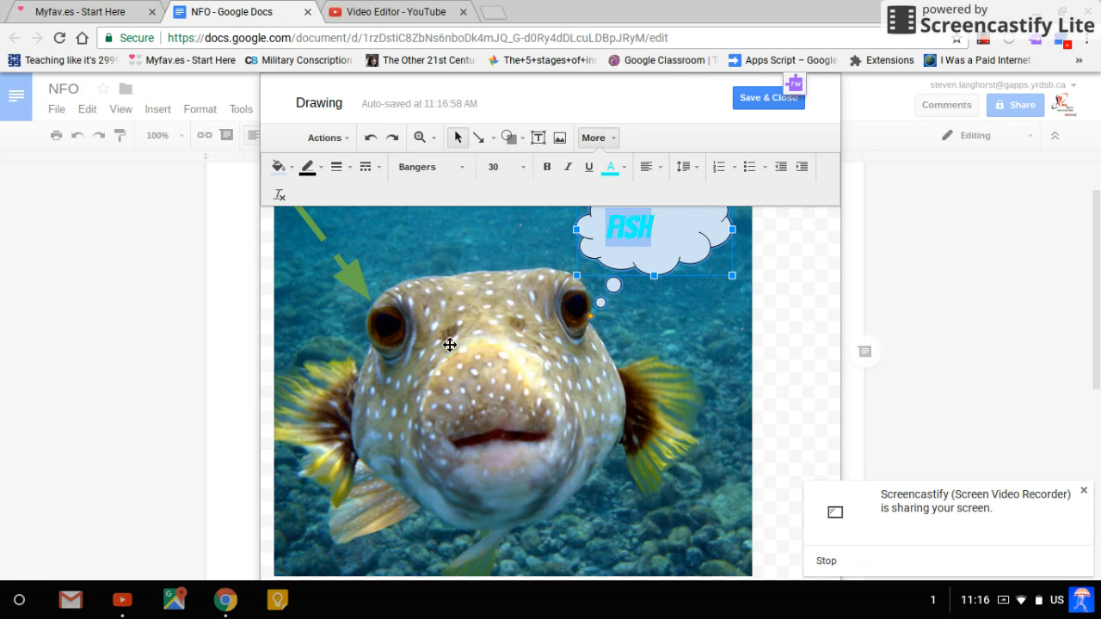
pyautogui.click(667, 408)
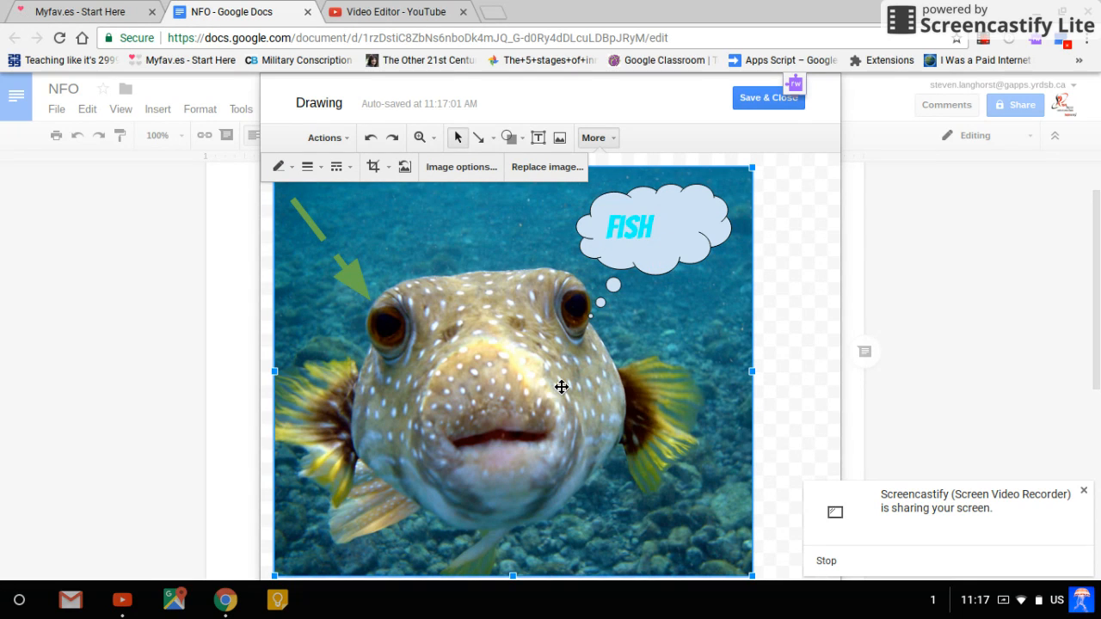
# Draw a looping freehand scribble from the fish's lower-left fin across its mouth to the right-hand fin
pyautogui.click(493, 140)
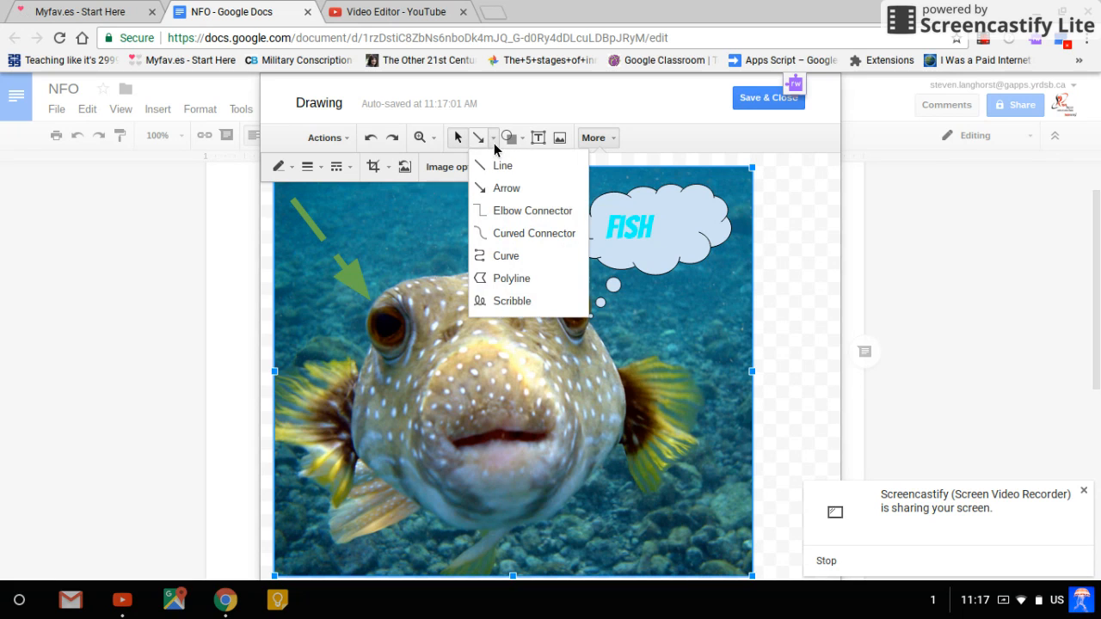
pyautogui.click(506, 301)
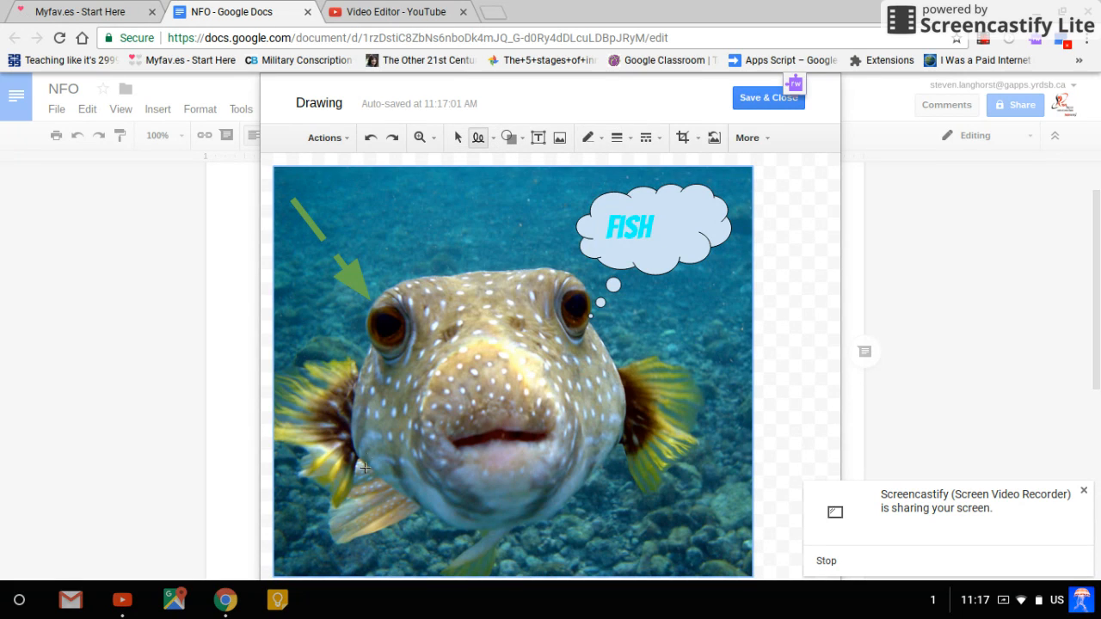
pyautogui.moveTo(354, 516)
pyautogui.mouseDown()
pyautogui.moveTo(487, 500)
pyautogui.moveTo(662, 423)
pyautogui.moveTo(525, 447)
pyautogui.moveTo(495, 469)
pyautogui.moveTo(609, 313)
pyautogui.moveTo(635, 402)
pyautogui.mouseUp()
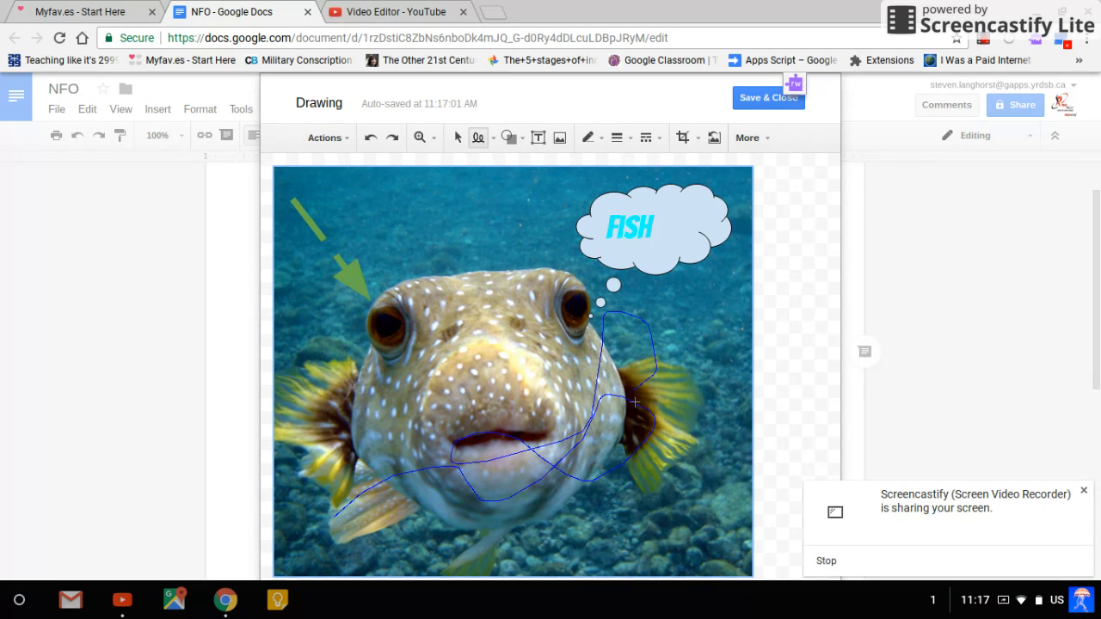
# Format the scribble as a red 8px line and save the annotated drawing into the document
pyautogui.click(588, 138)
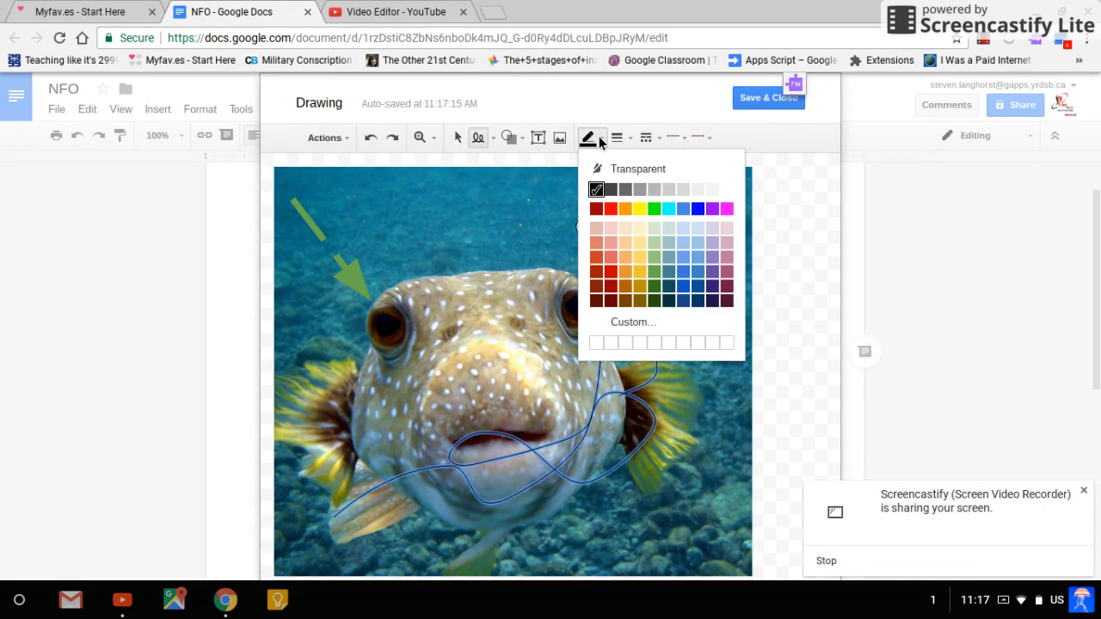
pyautogui.click(613, 209)
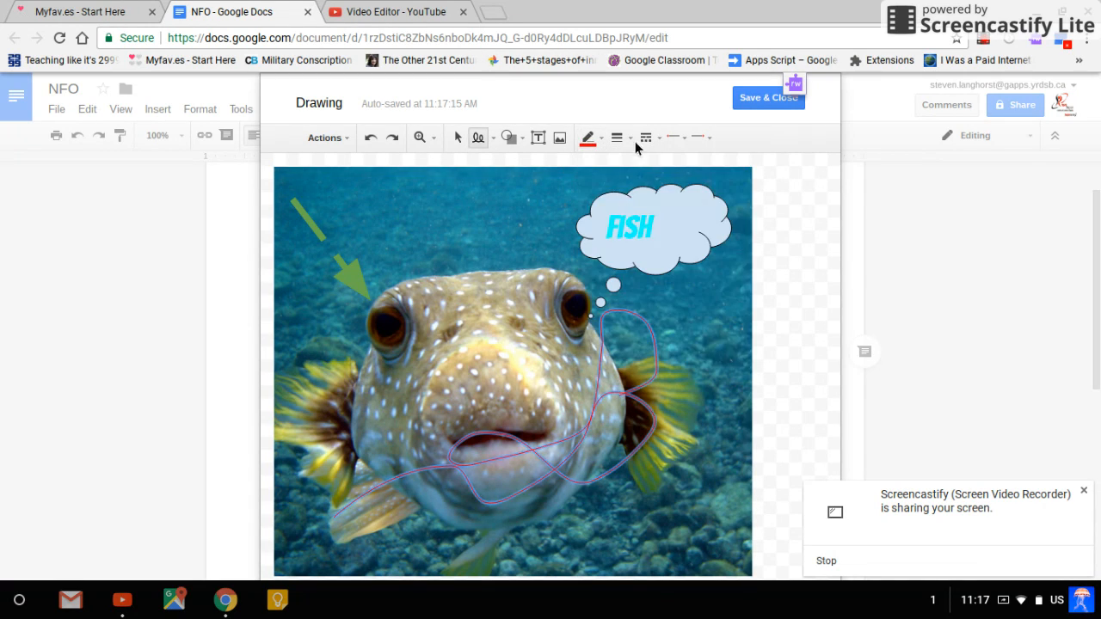
pyautogui.click(632, 140)
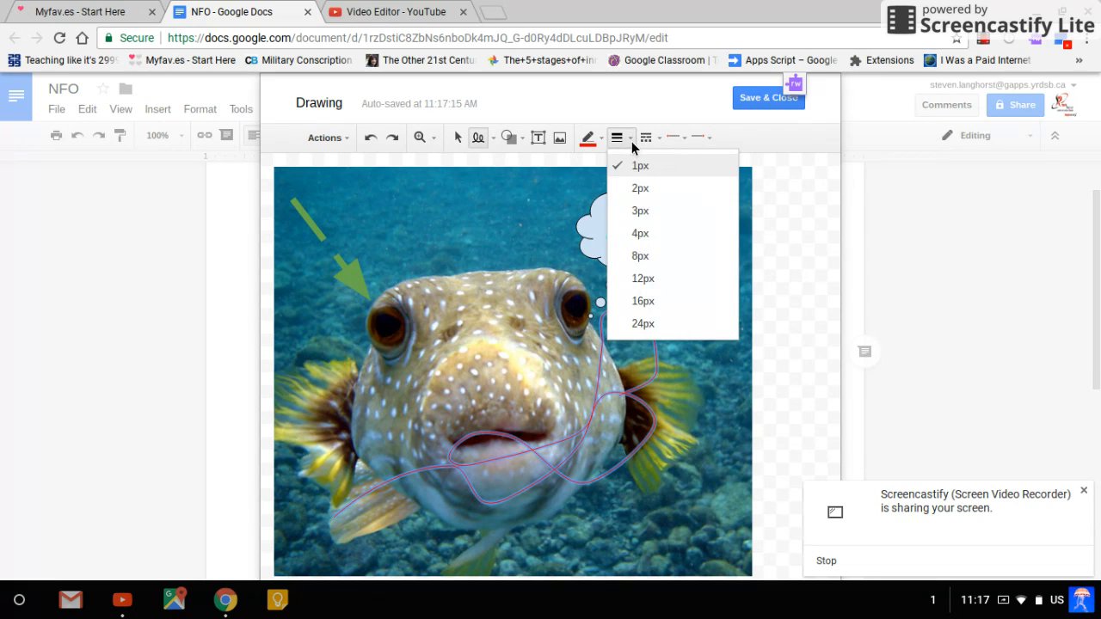
pyautogui.click(652, 254)
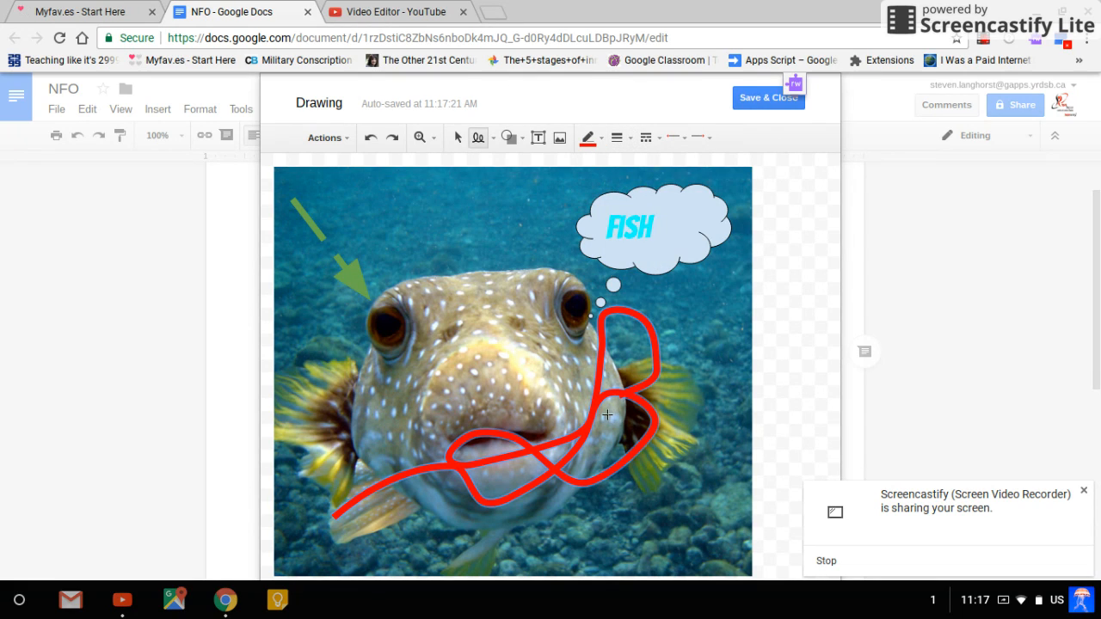
pyautogui.click(756, 101)
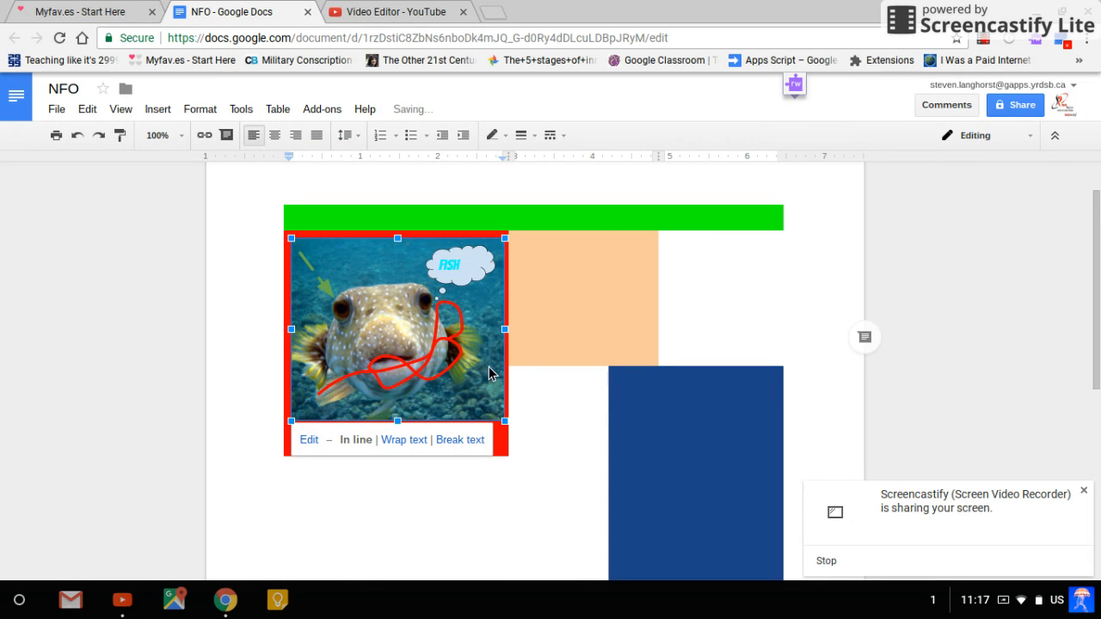
pyautogui.click(525, 460)
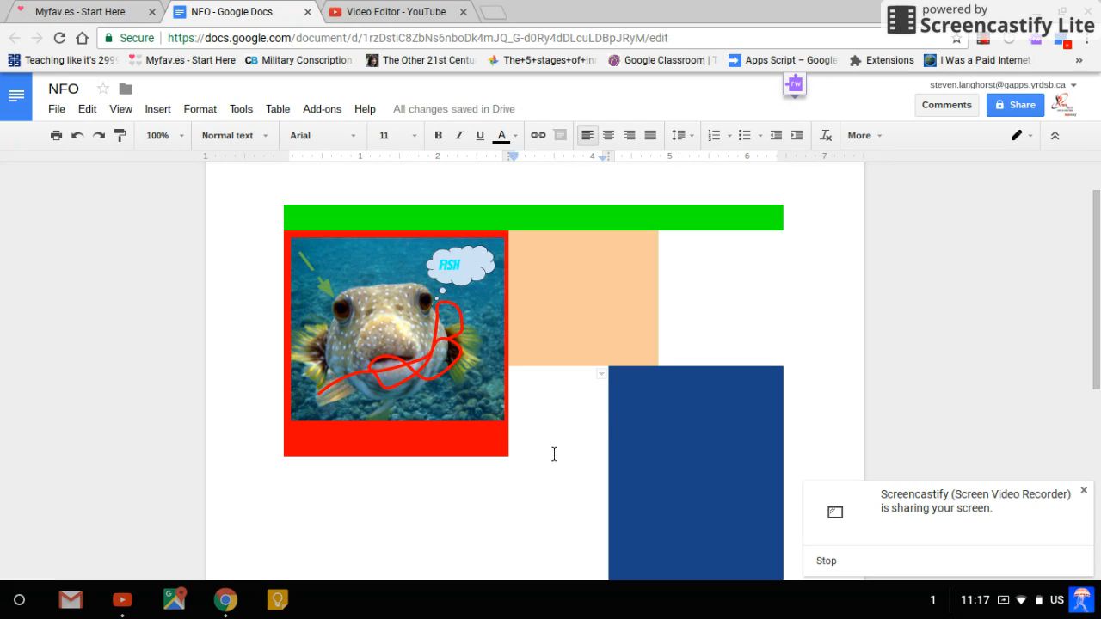
# Start a new drawing in the white cell beside the peach cell and add a text box reading "Fish"
pyautogui.click(699, 280)
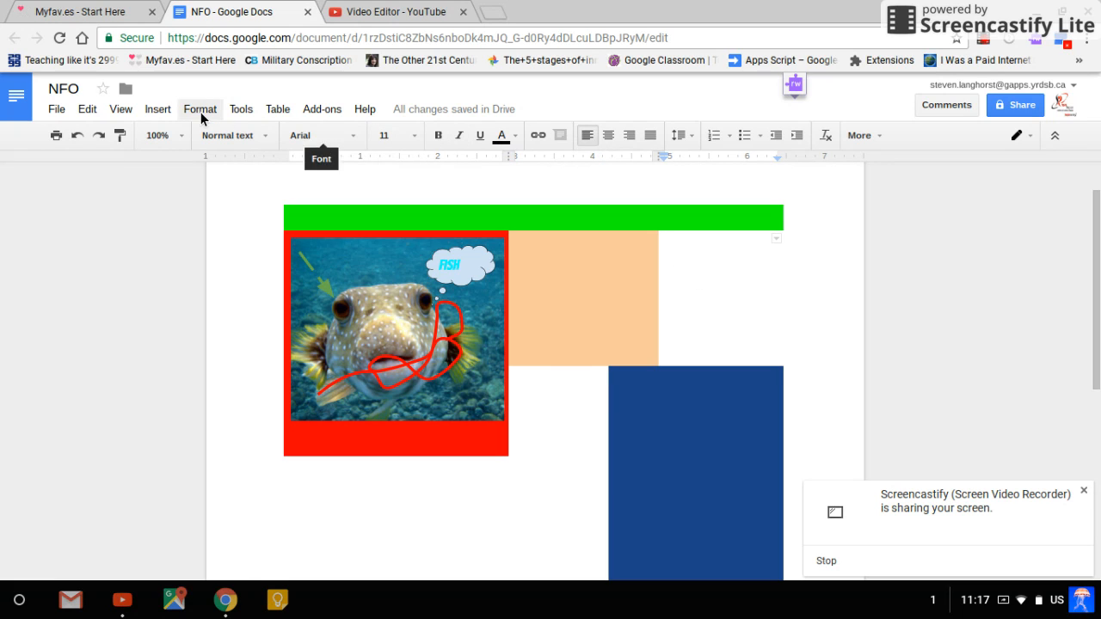
pyautogui.click(160, 111)
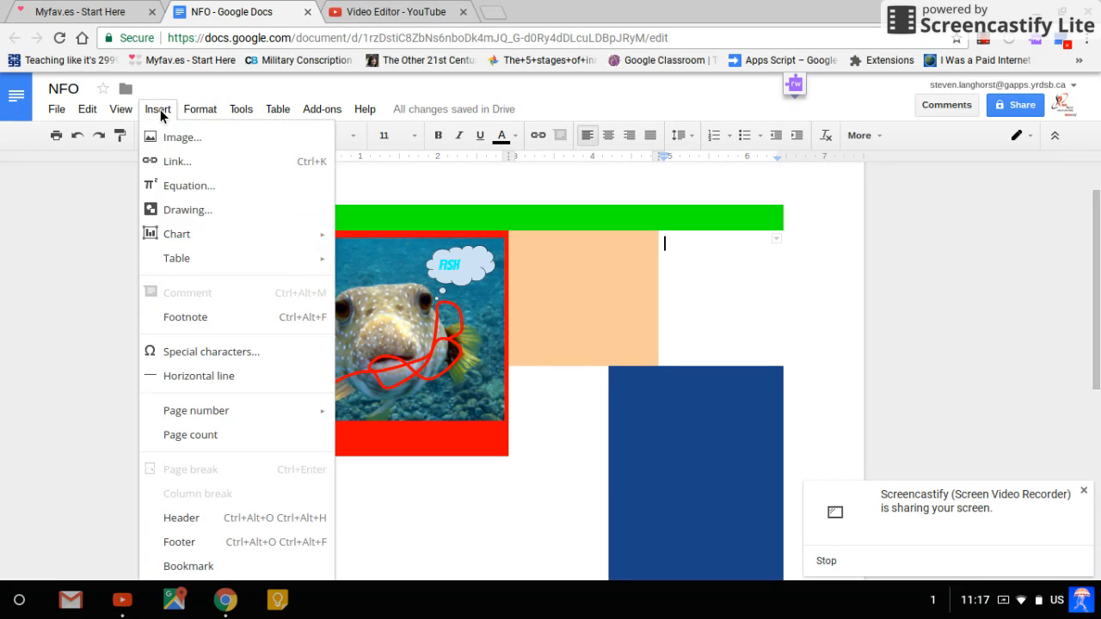
pyautogui.click(185, 213)
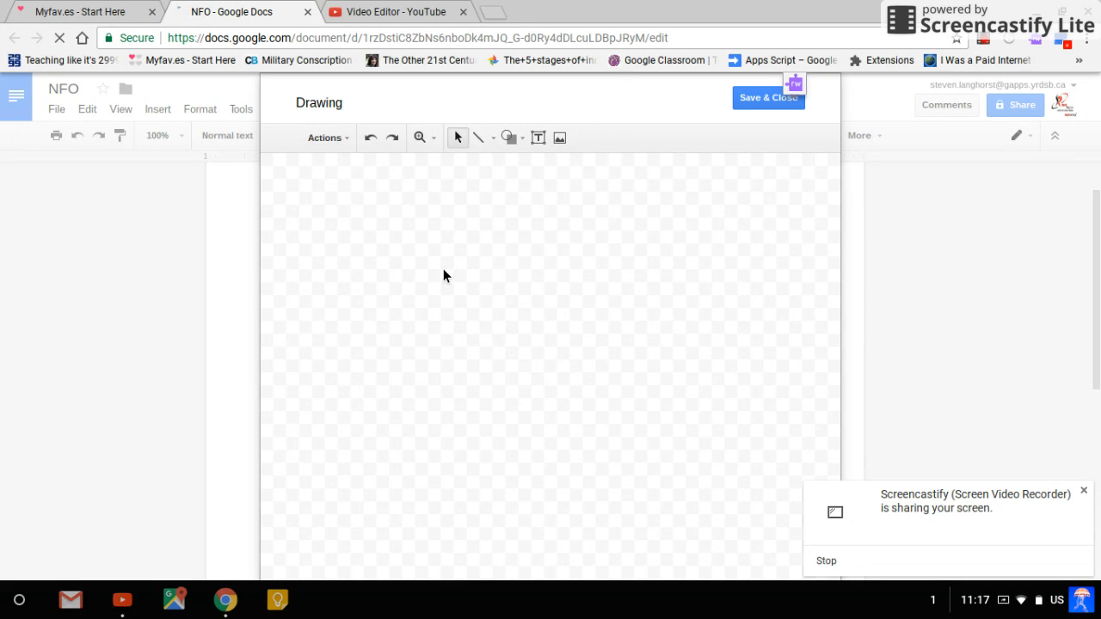
pyautogui.click(538, 139)
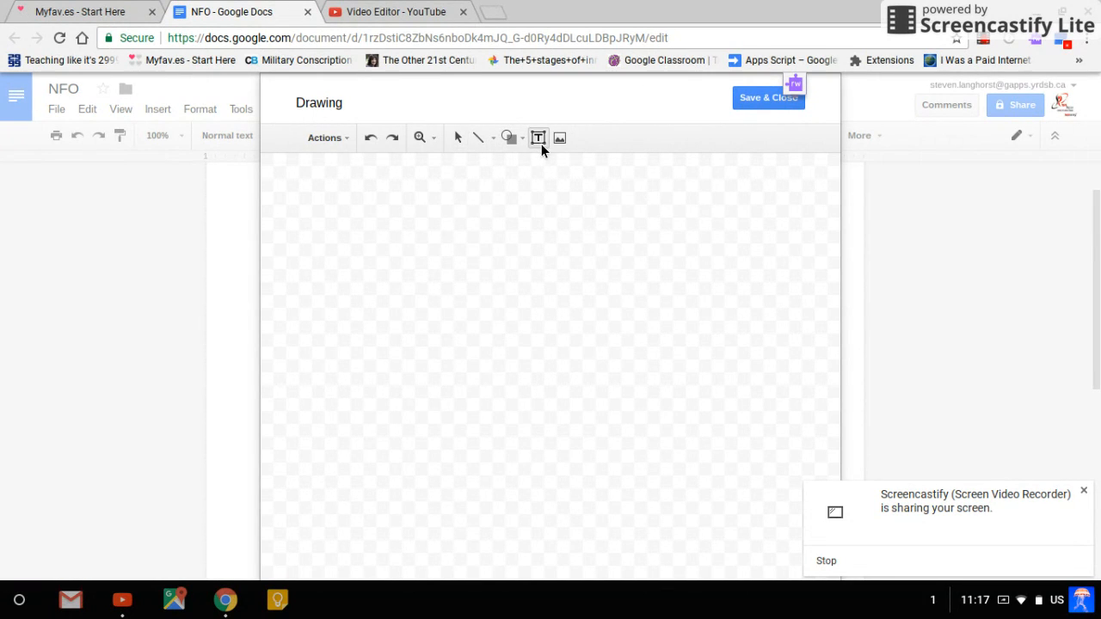
pyautogui.moveTo(362, 212)
pyautogui.mouseDown()
pyautogui.moveTo(452, 232)
pyautogui.moveTo(519, 301)
pyautogui.moveTo(537, 293)
pyautogui.mouseUp()
pyautogui.write('Fish')
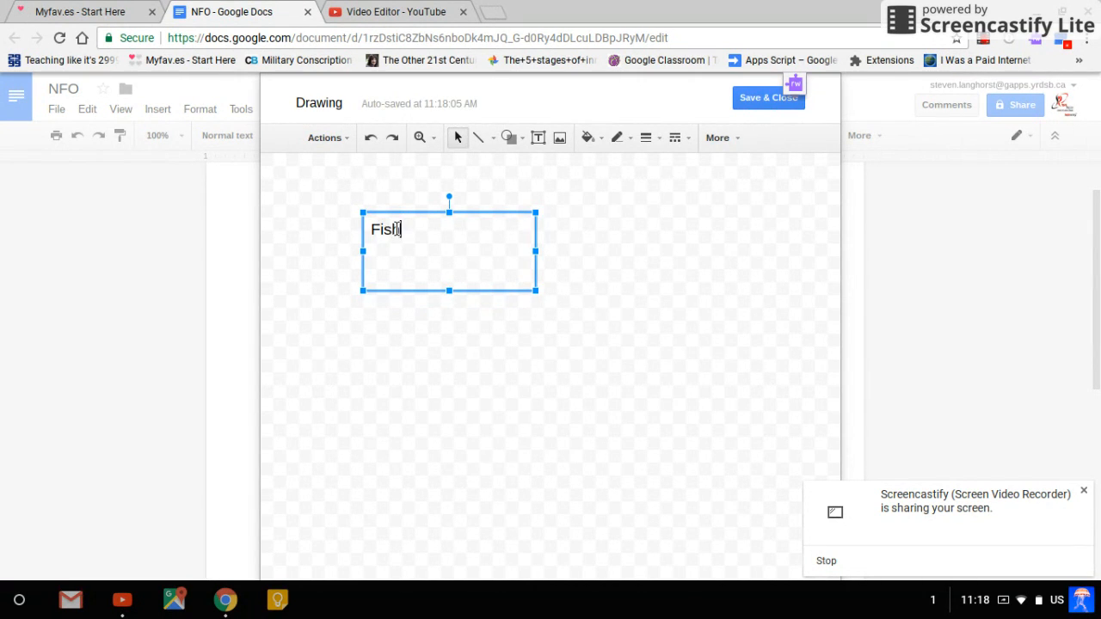
# Color the text box's word "Fish" bright green
pyautogui.moveTo(437, 240); pyautogui.dragTo(356, 234)
pyautogui.click(715, 139)
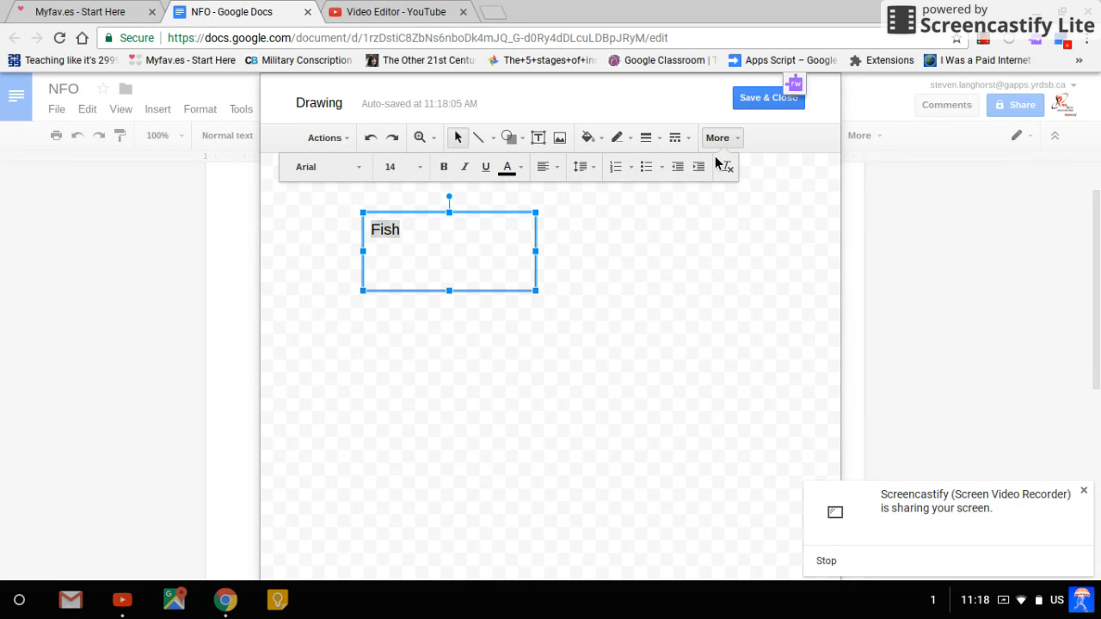
pyautogui.click(507, 169)
pyautogui.click(572, 247)
# Change the green "Fish" text to the Chewy font at size 30
pyautogui.click(323, 172)
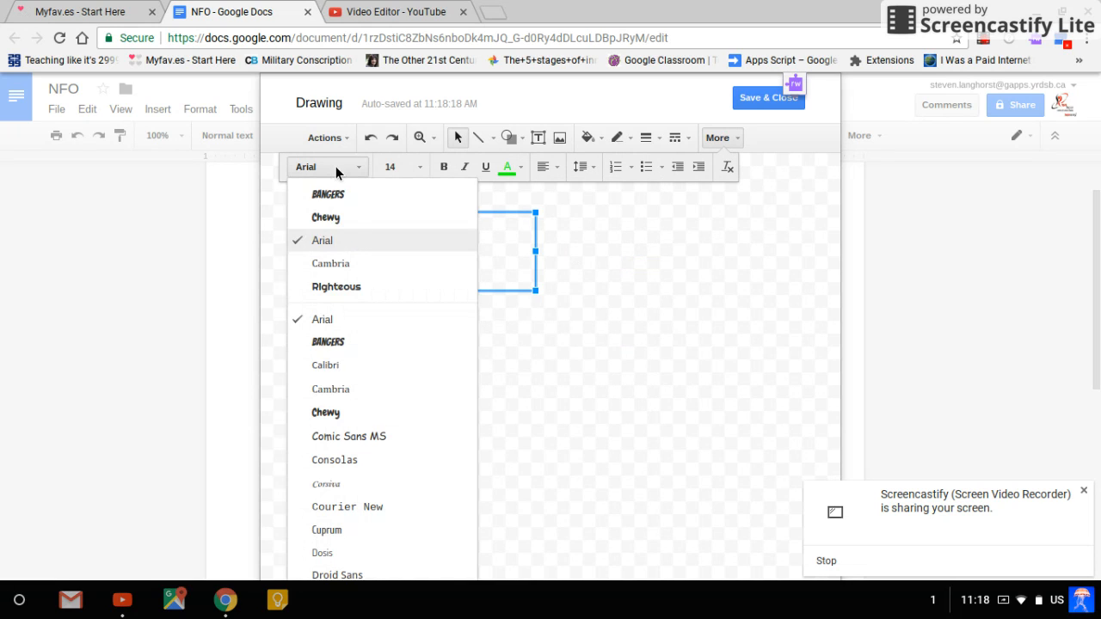
pyautogui.click(346, 217)
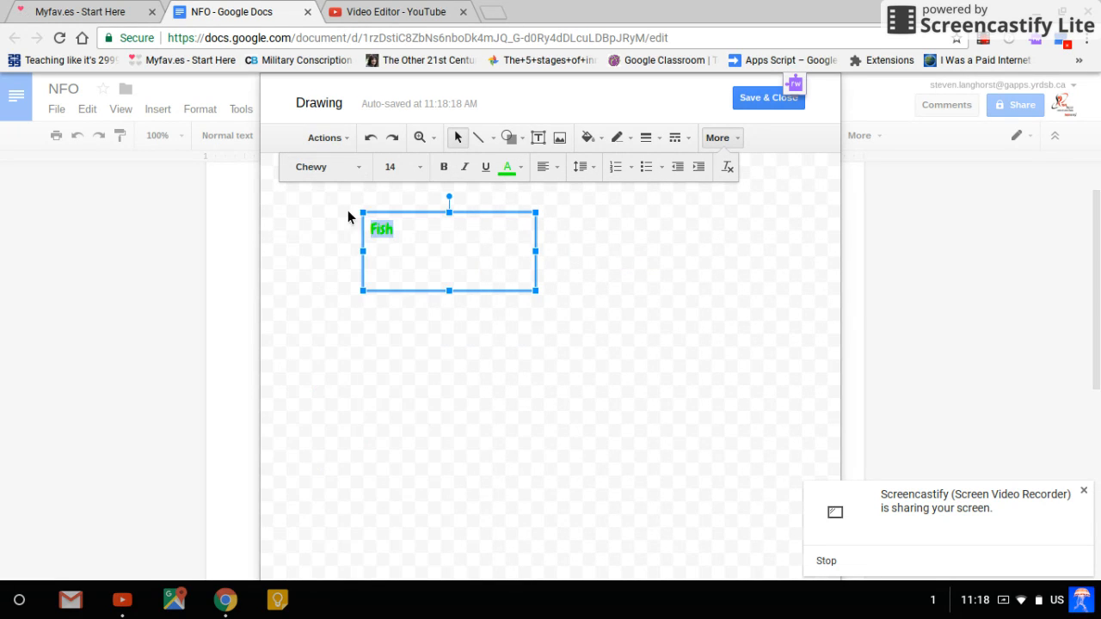
pyautogui.click(426, 170)
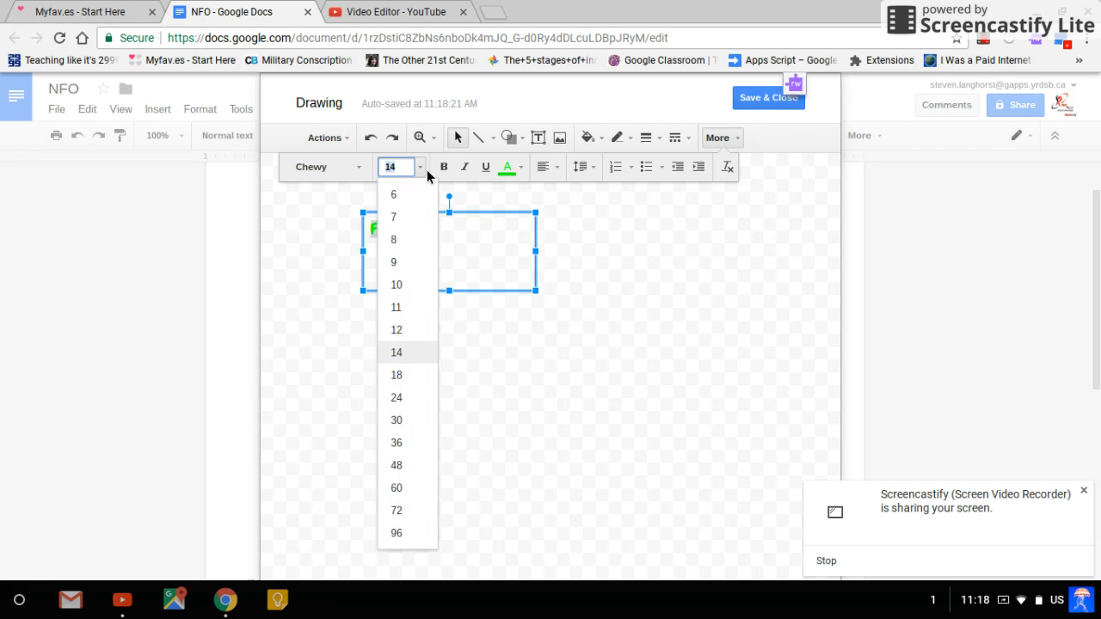
pyautogui.click(416, 421)
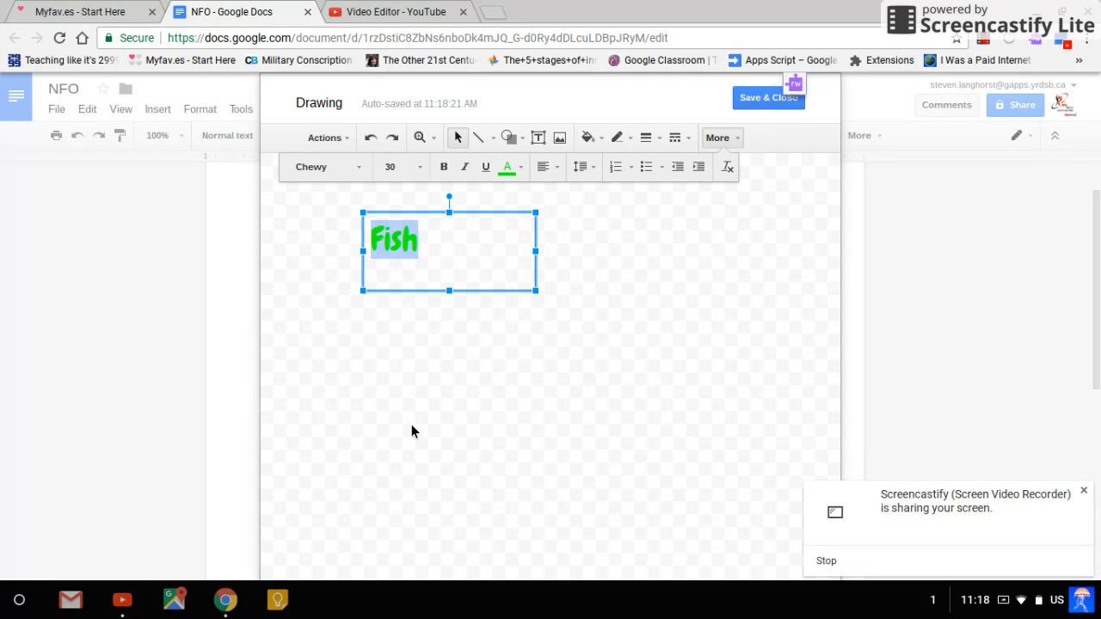
# Shrink the text box to fit closely around "Fish" and save the drawing into the document
pyautogui.click(543, 259)
pyautogui.moveTo(543, 260); pyautogui.dragTo(429, 250)
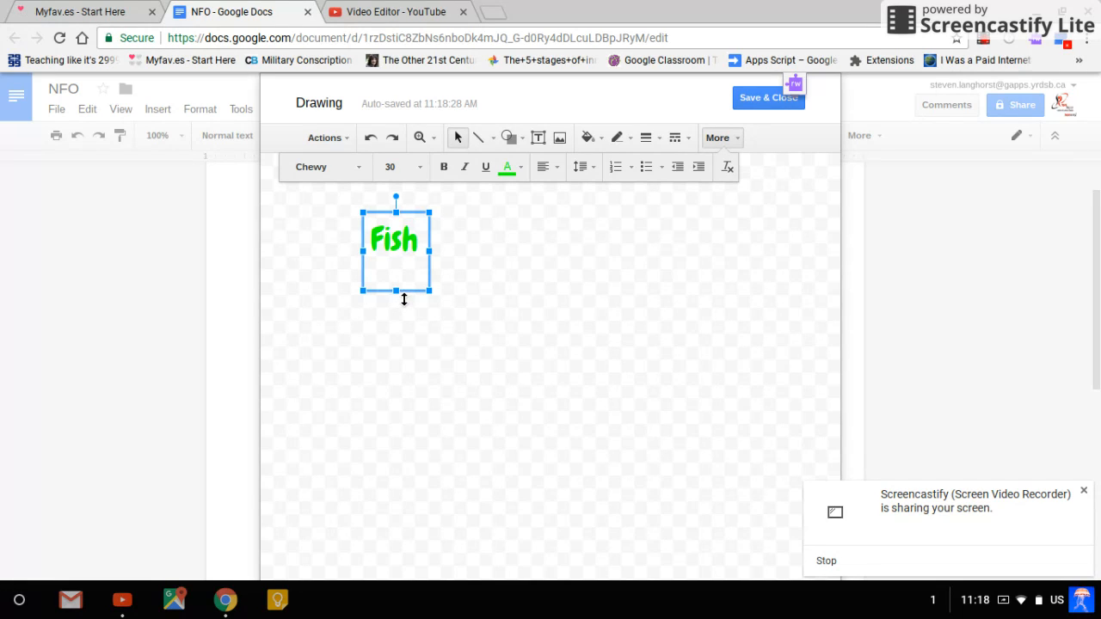
pyautogui.moveTo(404, 299); pyautogui.dragTo(400, 268)
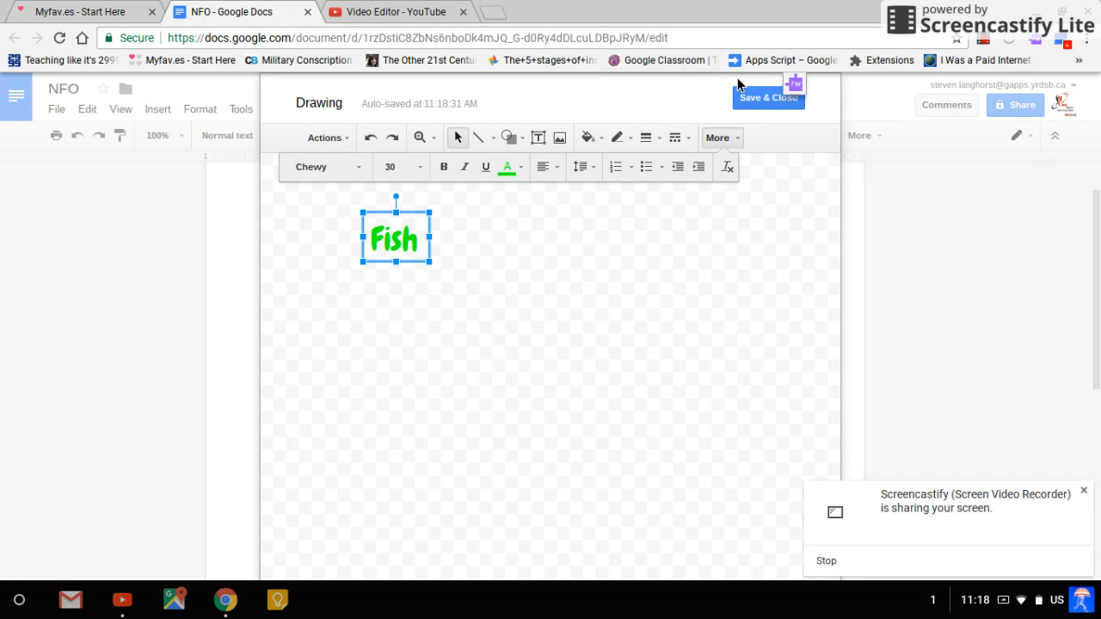
pyautogui.click(762, 107)
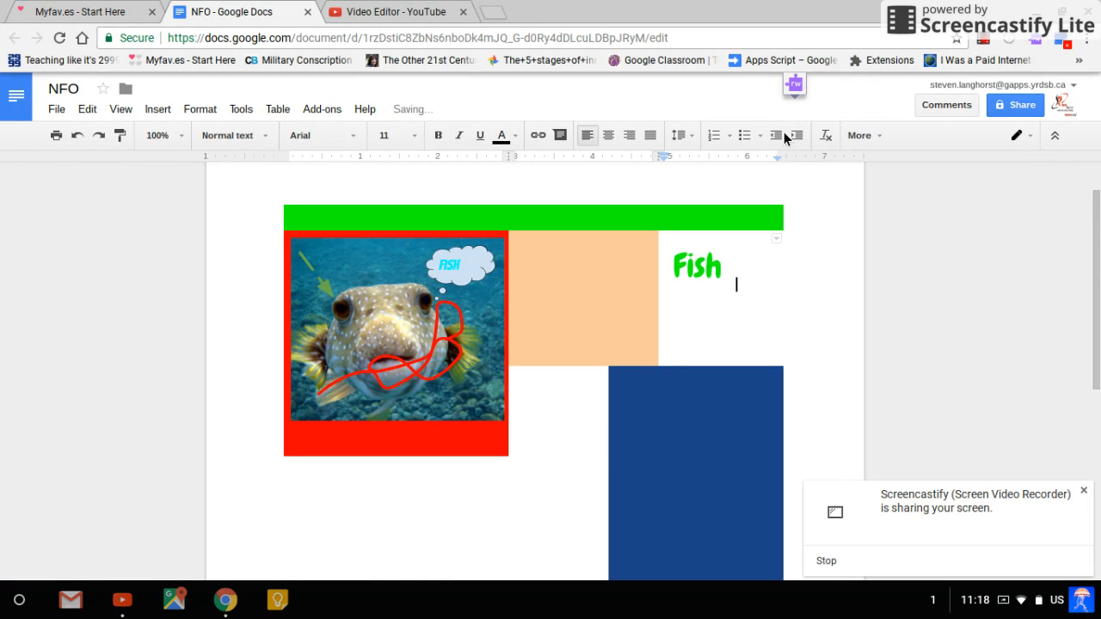
# Reopen the green "Fish" drawing, rotate its text box 90 degrees clockwise so the word reads downward, and save it back into the document
pyautogui.doubleClick(718, 274)
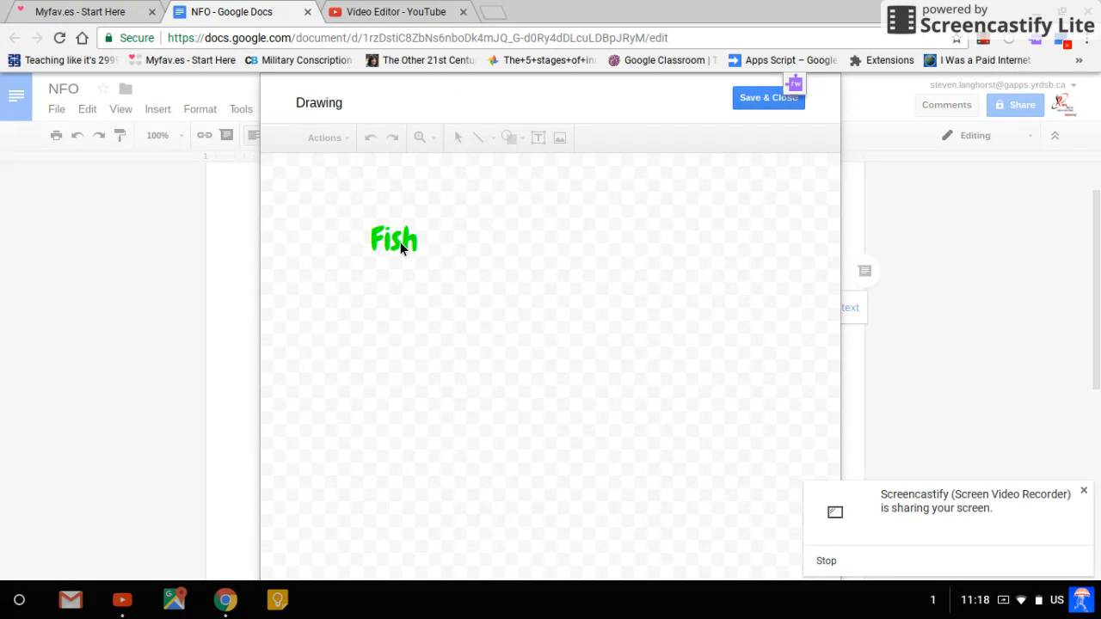
pyautogui.click(409, 247)
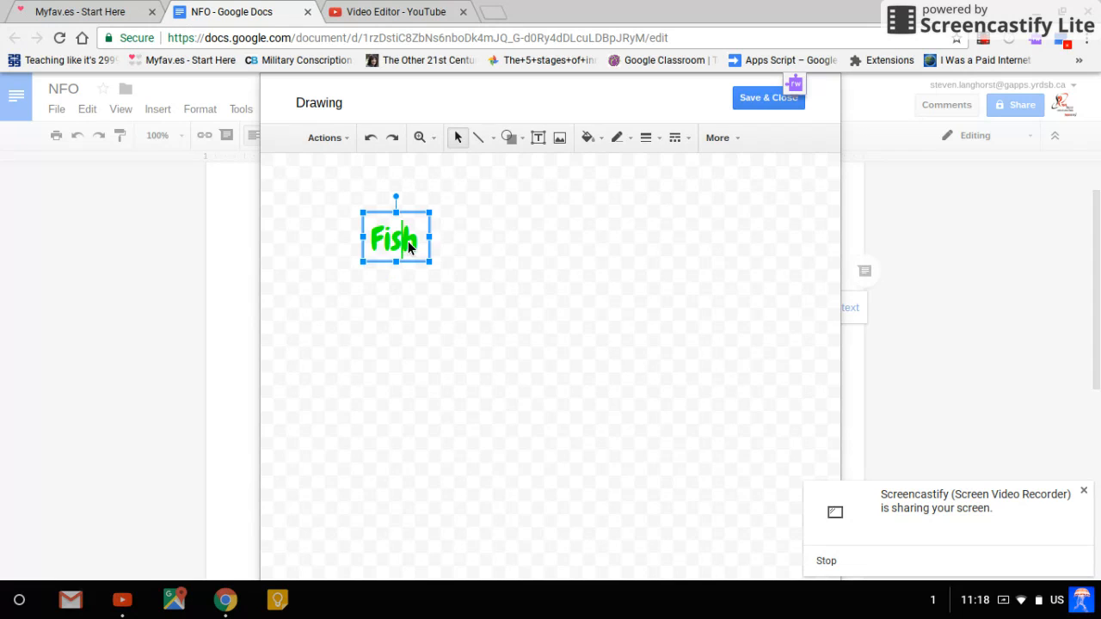
pyautogui.doubleClick(409, 248)
pyautogui.moveTo(396, 197); pyautogui.dragTo(429, 245)
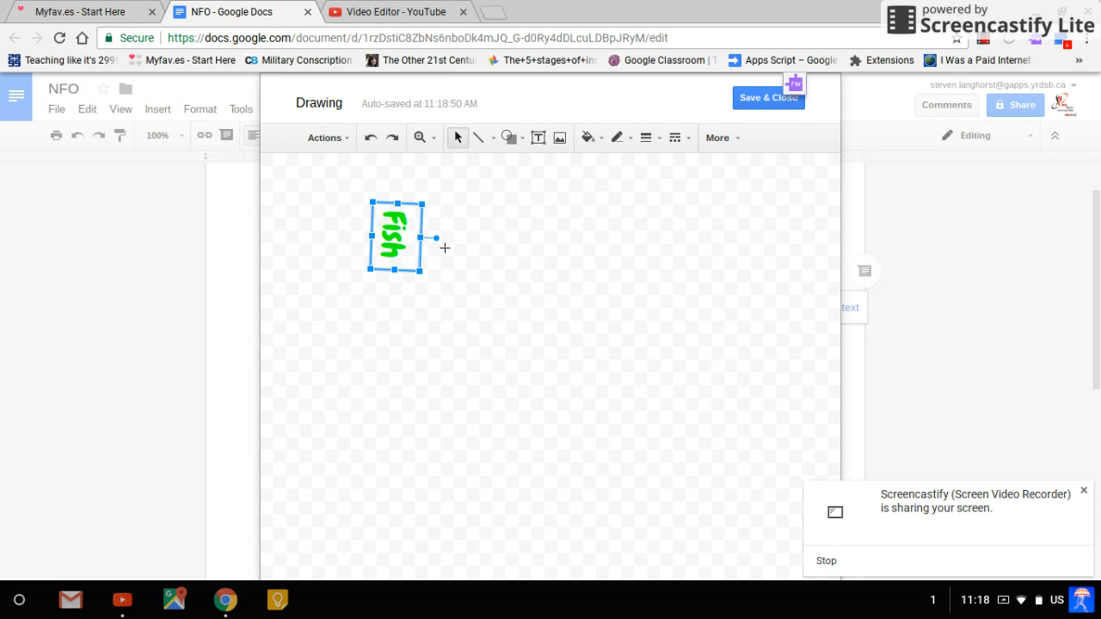
pyautogui.moveTo(443, 249); pyautogui.dragTo(443, 244)
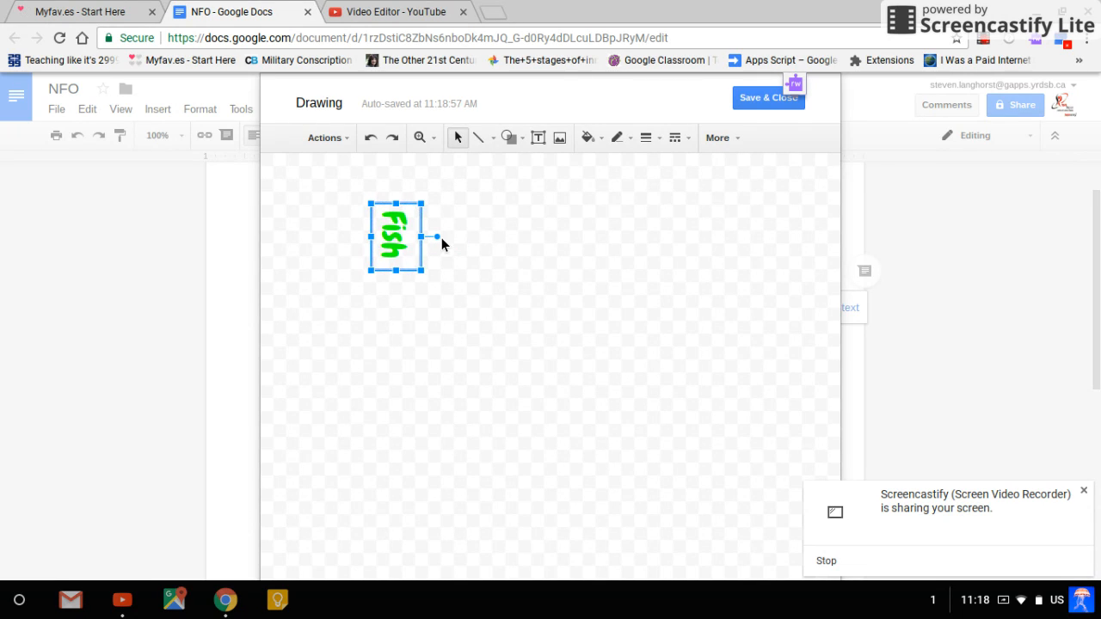
pyautogui.click(755, 100)
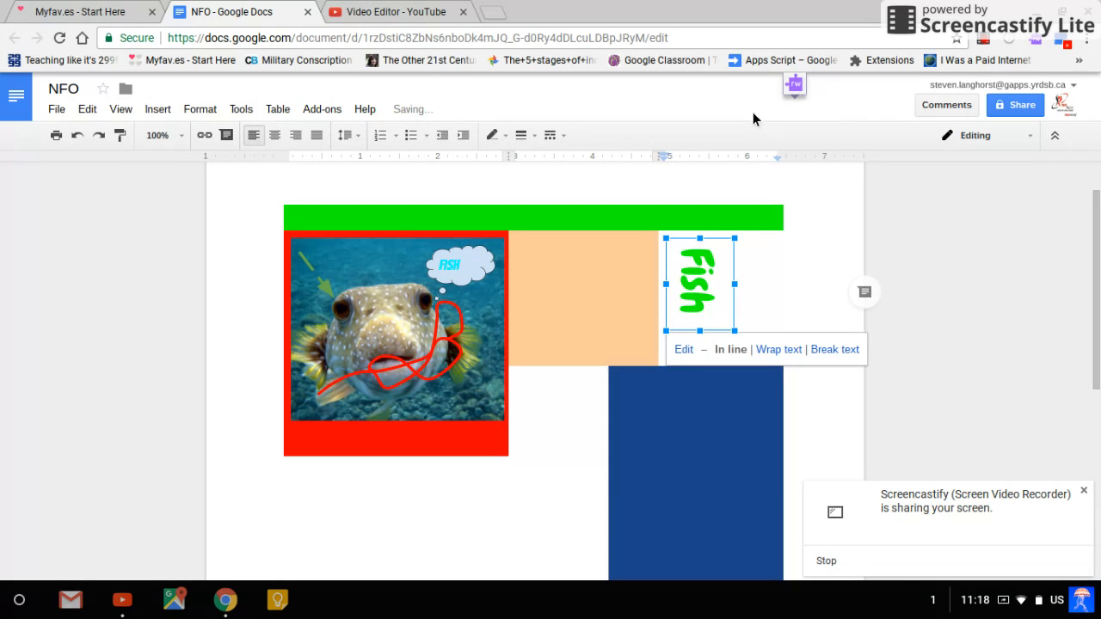
# Enlarge the rotated "Fish" drawing in the white cell, and stretch it horizontally past the table's outer edge
pyautogui.moveTo(735, 331); pyautogui.dragTo(760, 364)
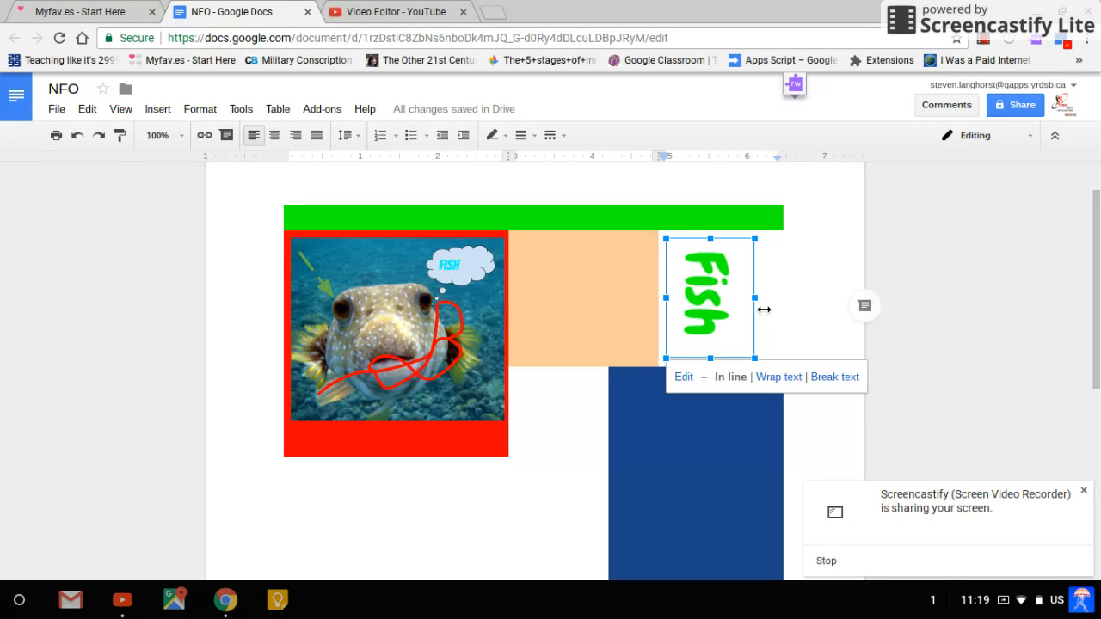
pyautogui.moveTo(765, 310); pyautogui.dragTo(832, 311)
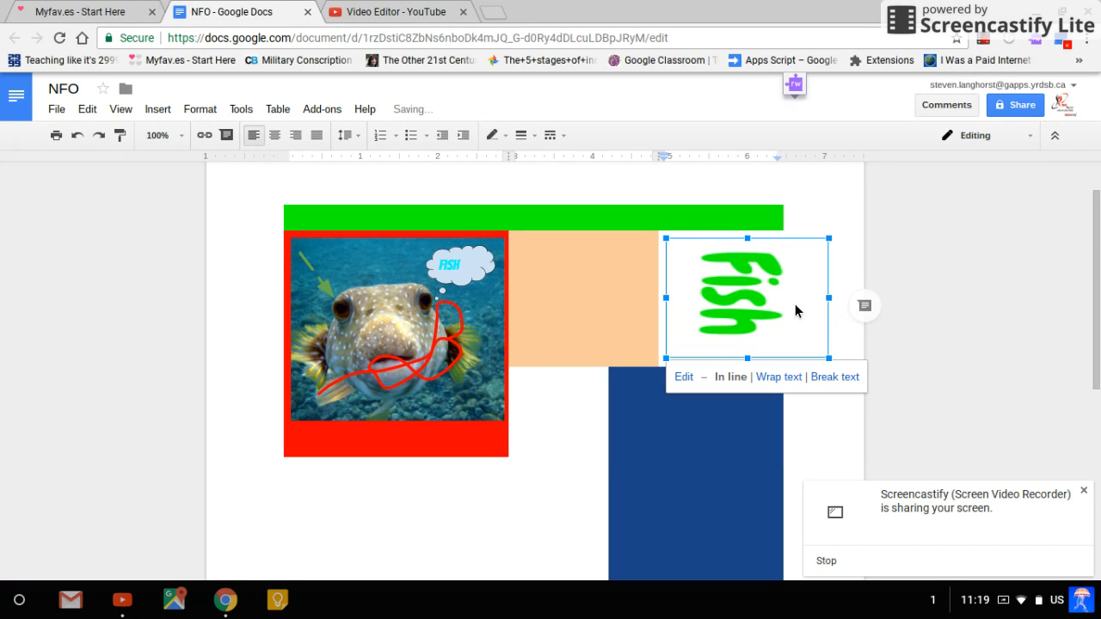